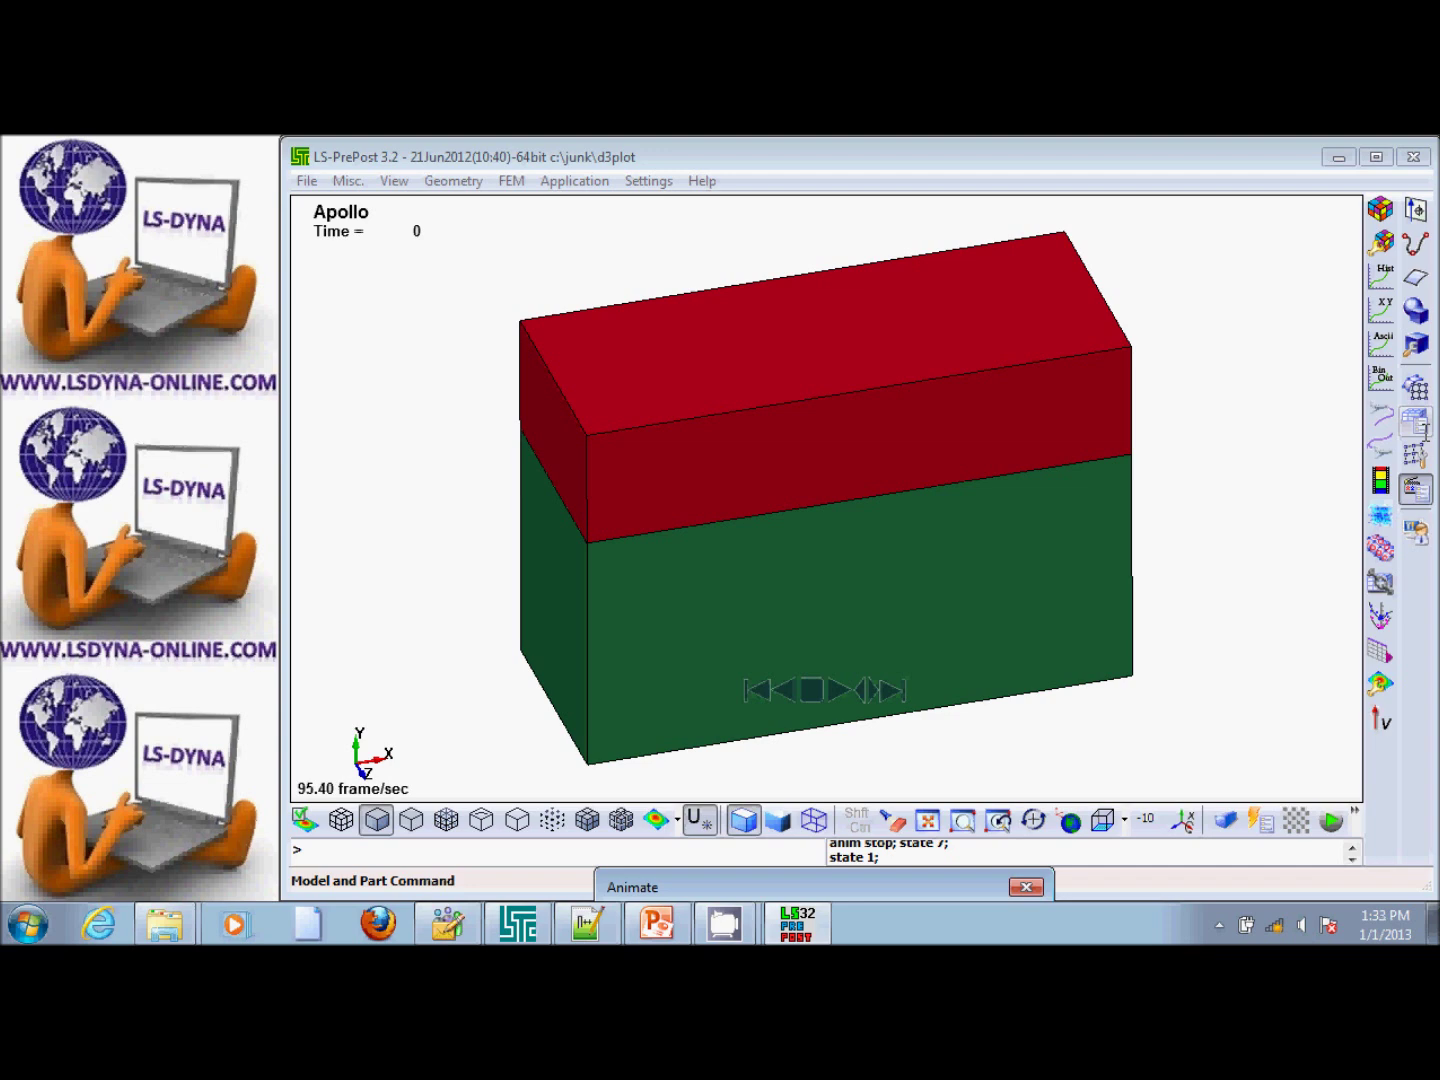
Display the air, water and Apollo parts one at a time from the model's part list.
left_click(1416, 422)
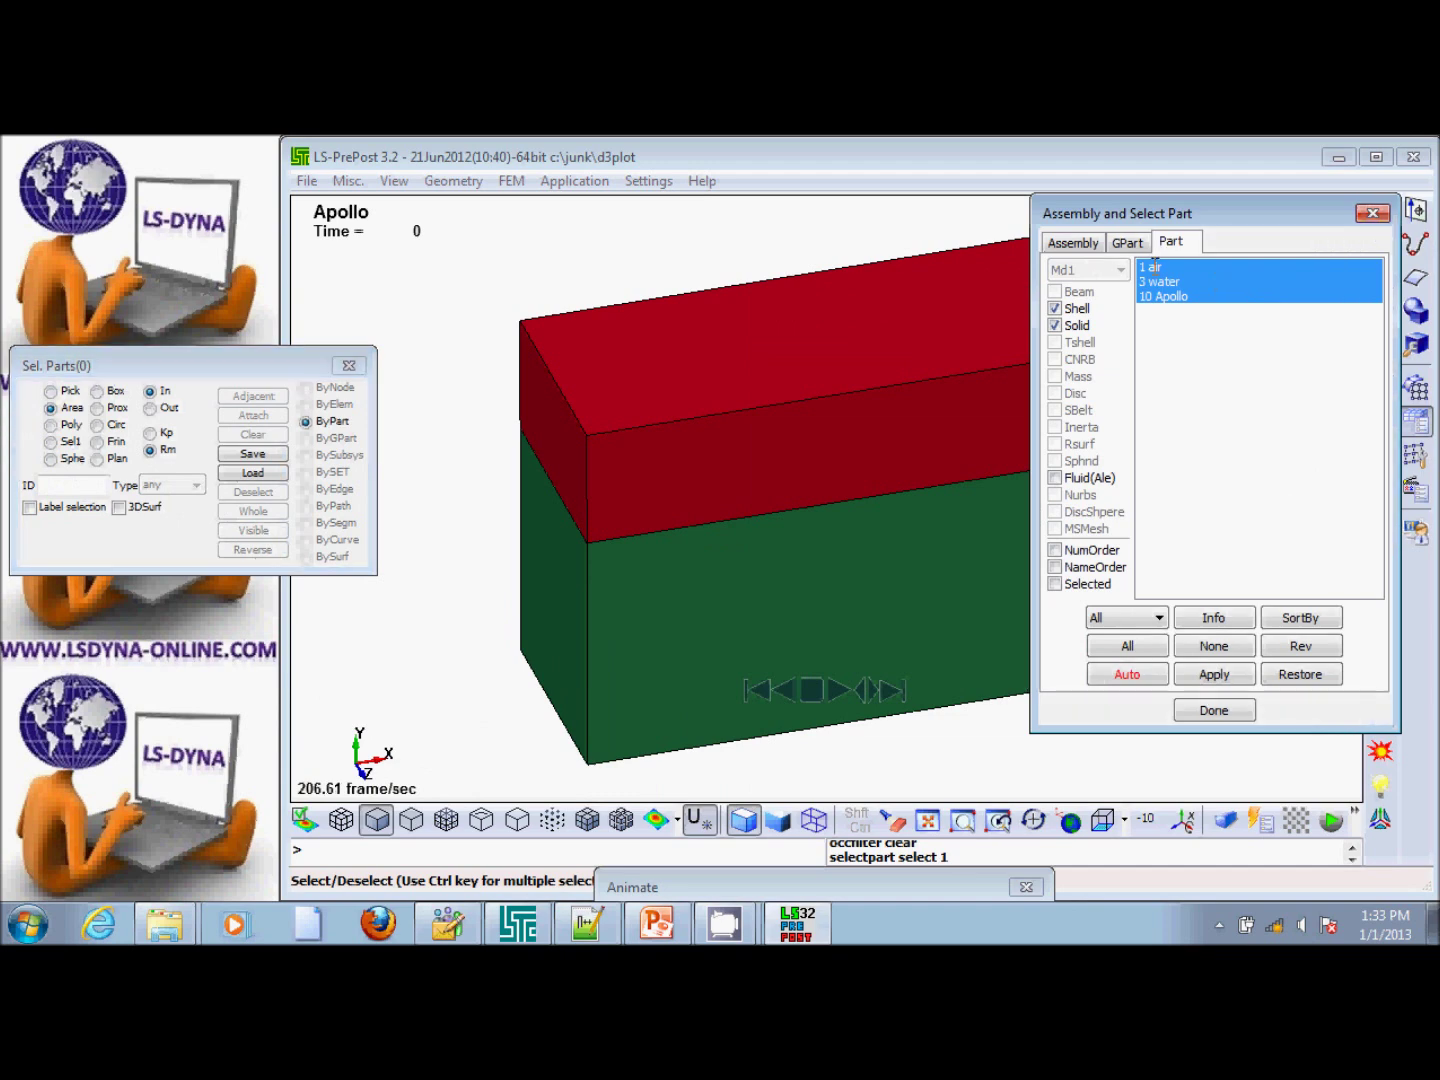
left_click_drag(1225, 216, 1191, 684)
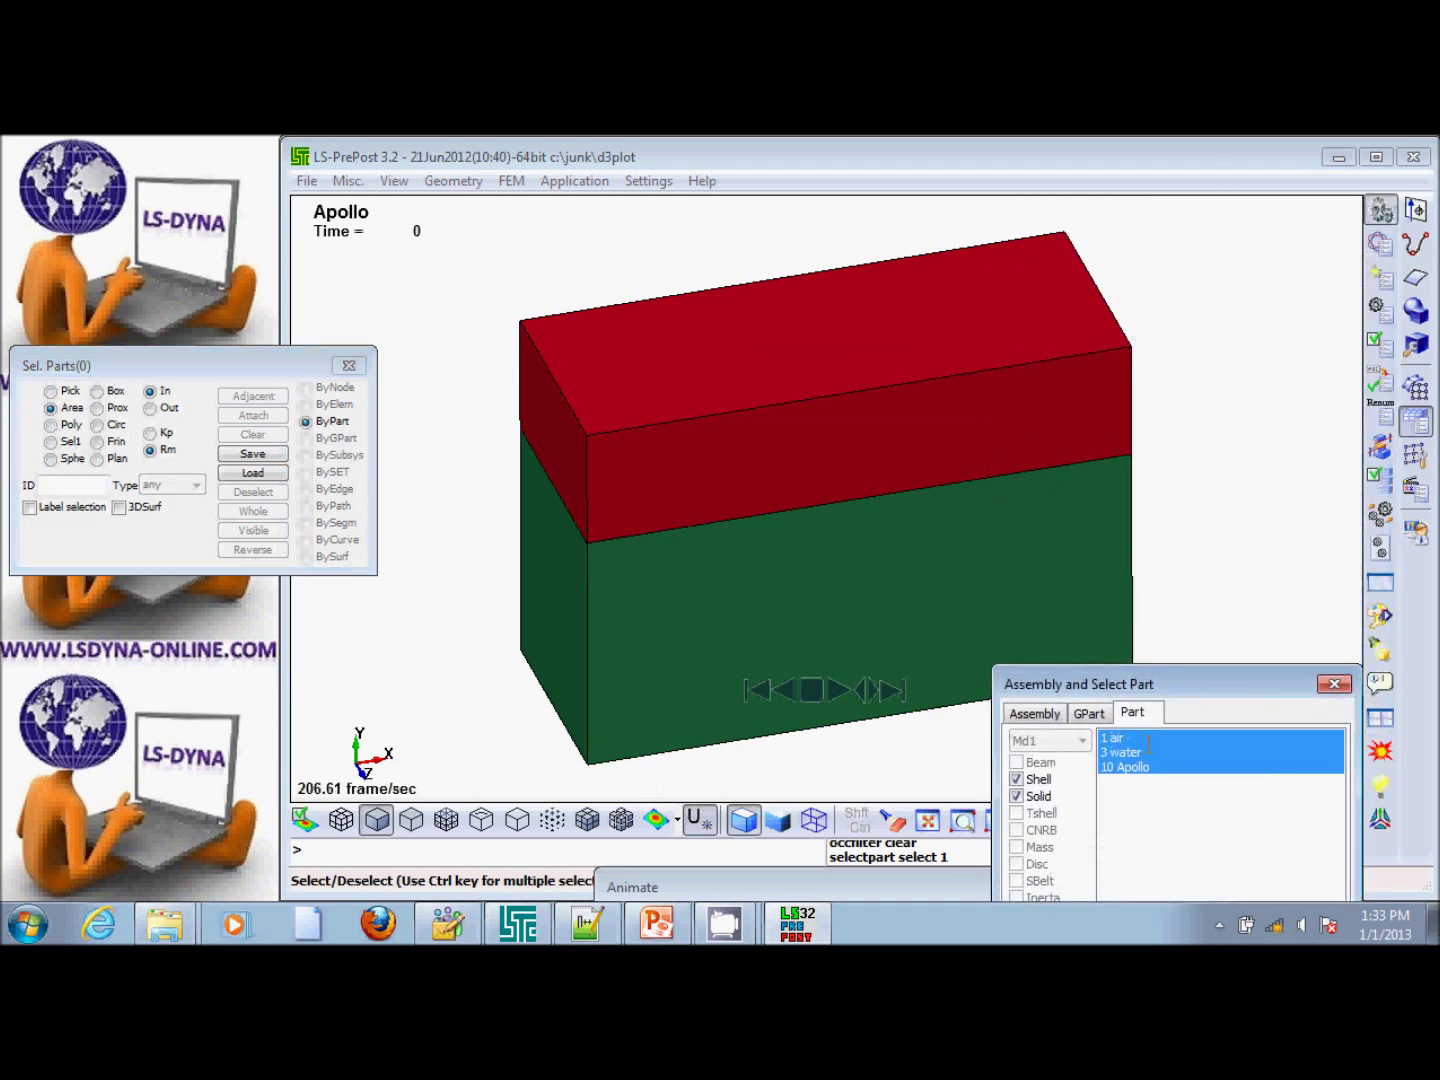
left_click(1138, 739)
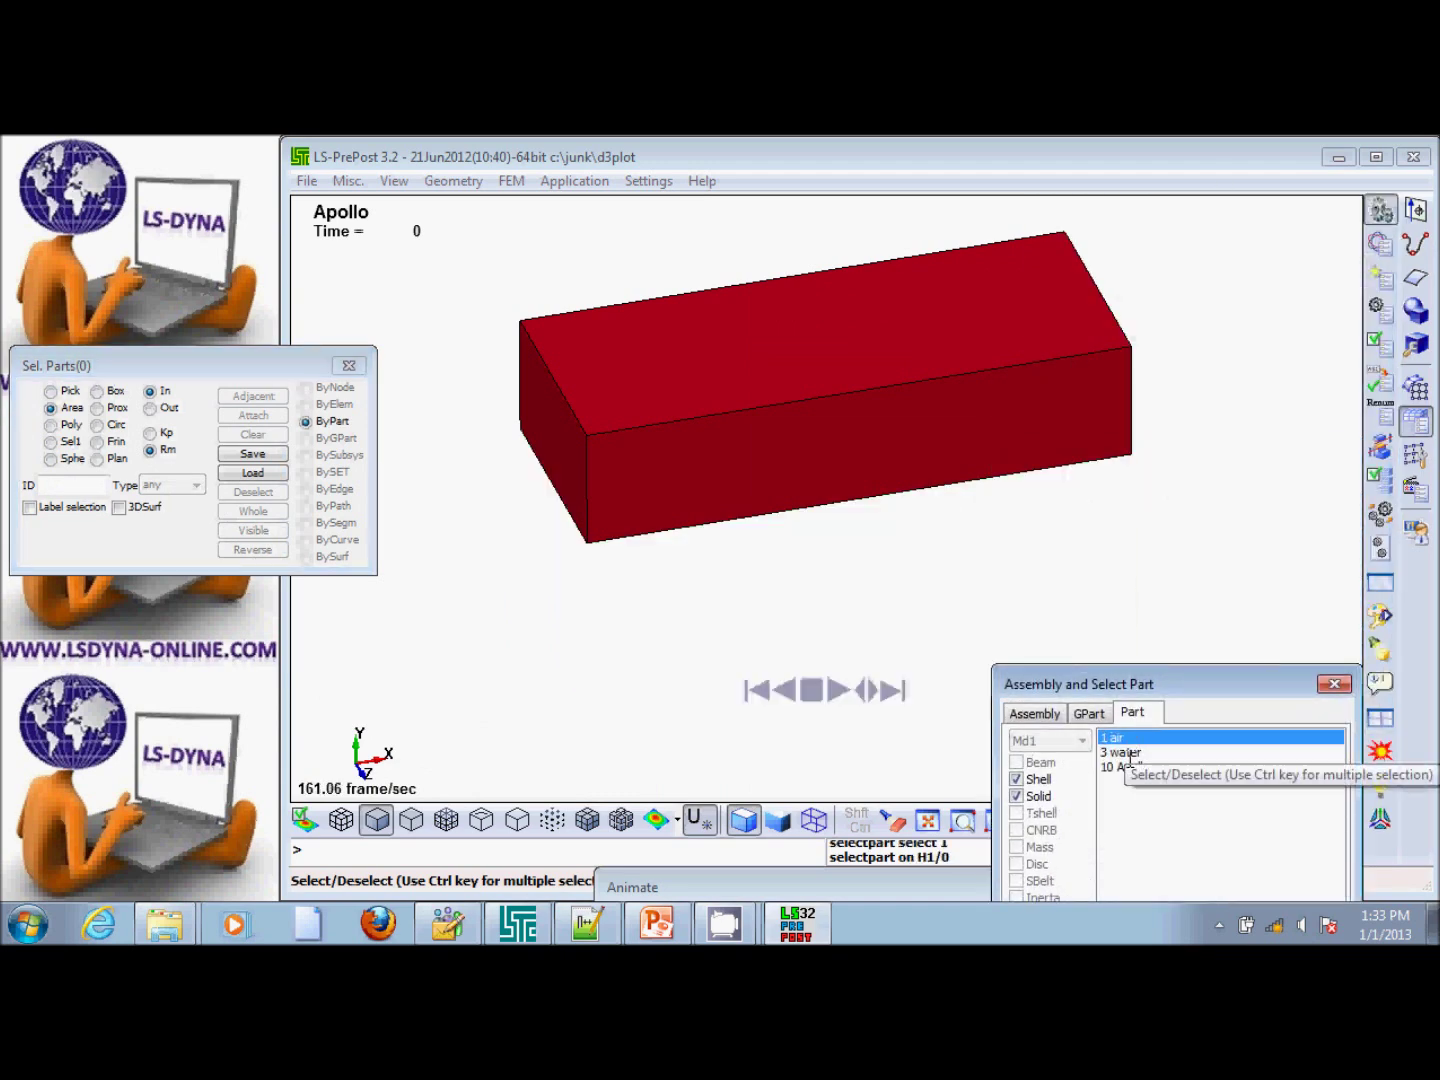
left_click(1129, 751)
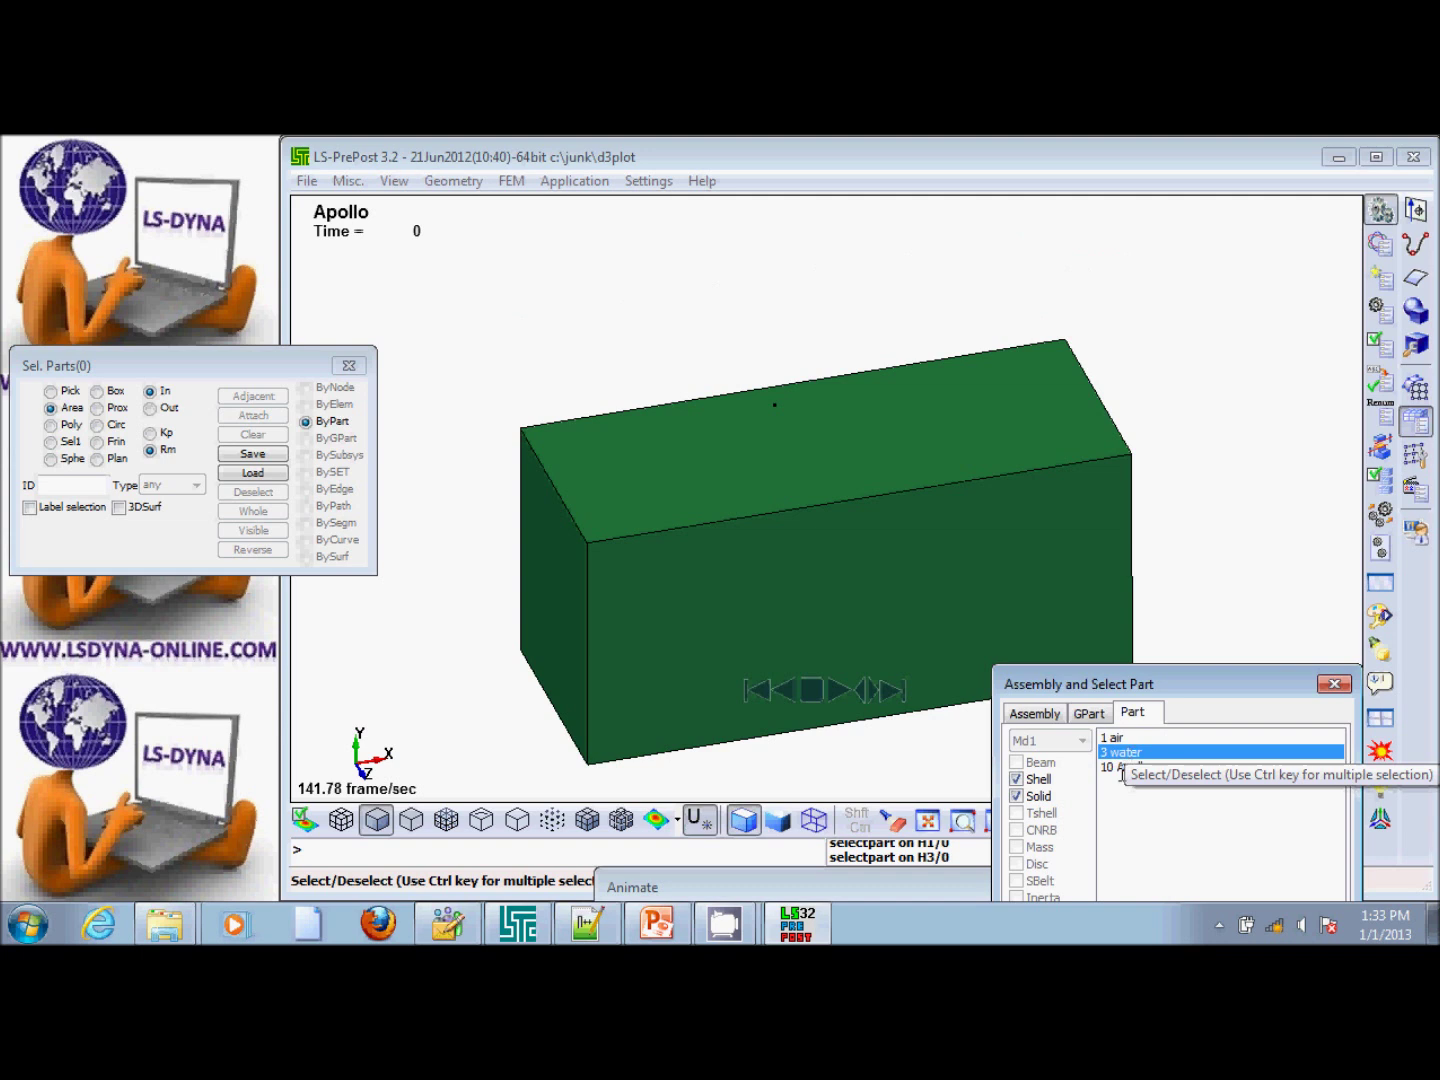
left_click(1119, 768)
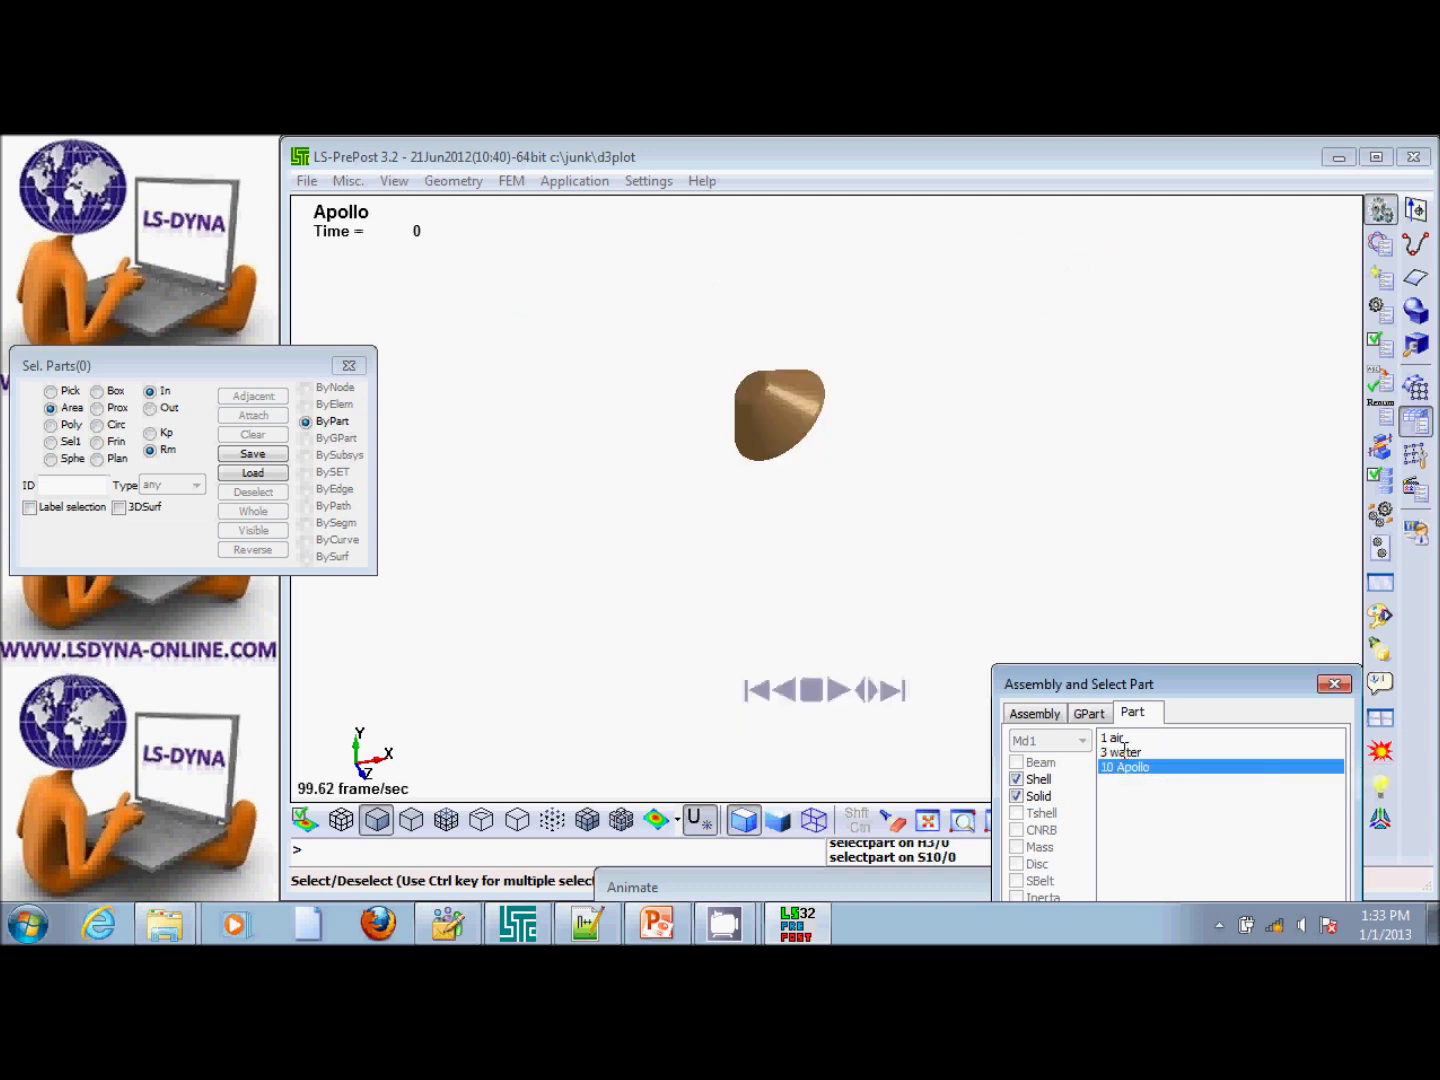
Show the water together with the Apollo capsule, and add the air to display all three parts.
left_click(1125, 751, "ctrl")
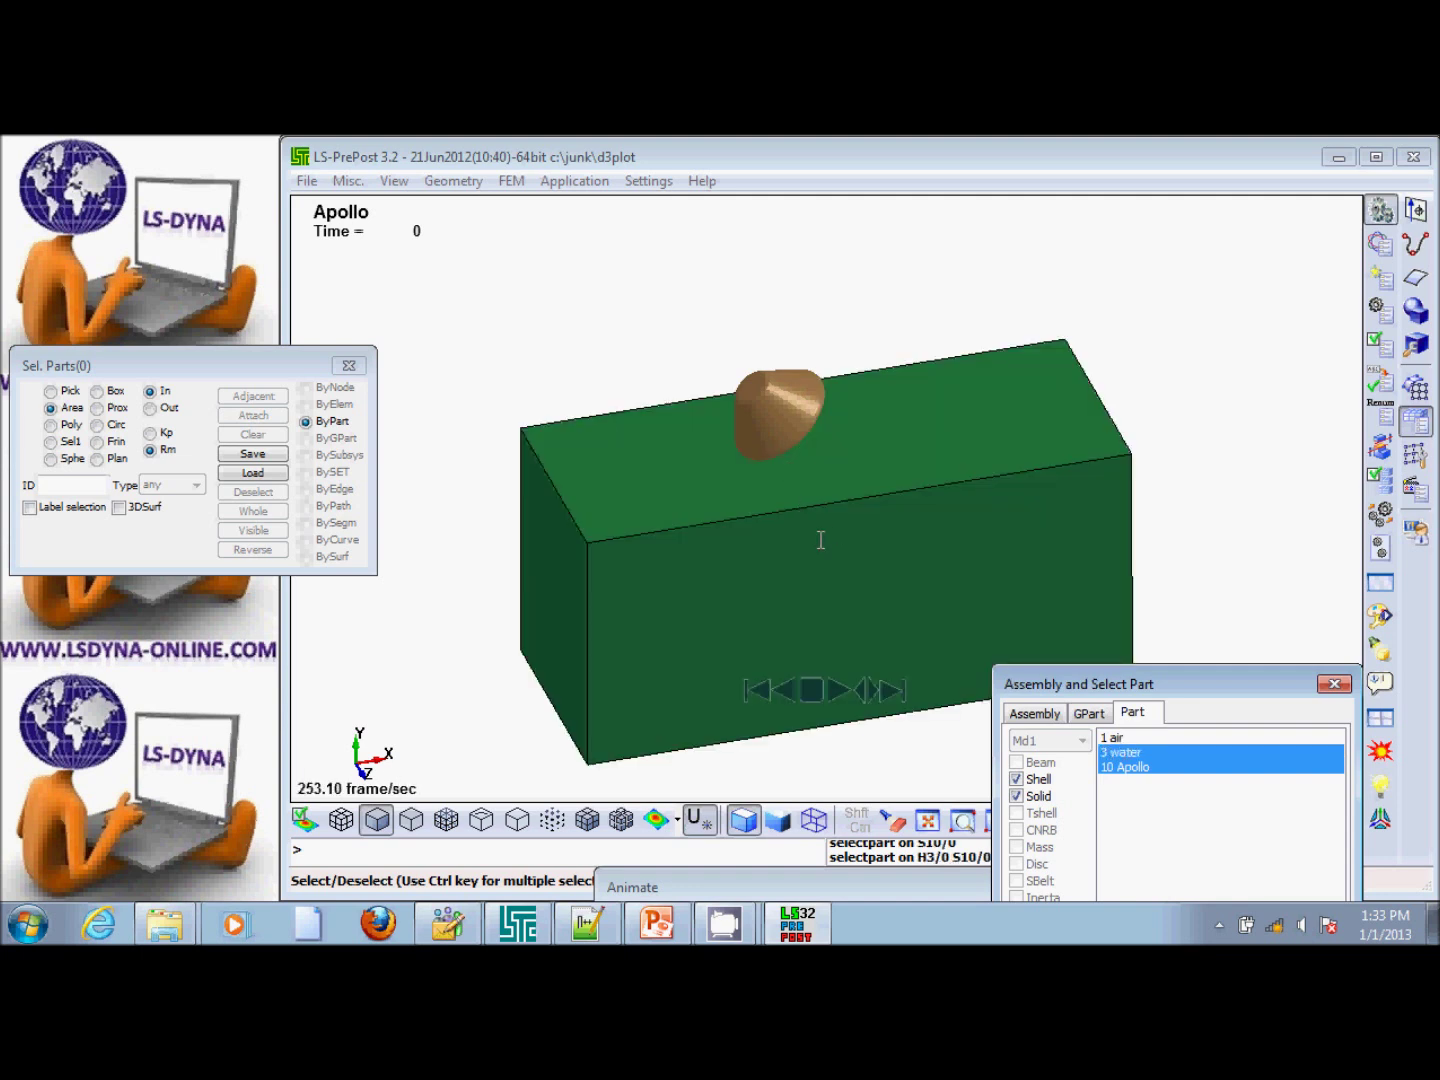
mouse_move(820, 540)
left_mouse_down("shift")
mouse_move(786, 409)
mouse_move(814, 513)
left_mouse_up("shift")
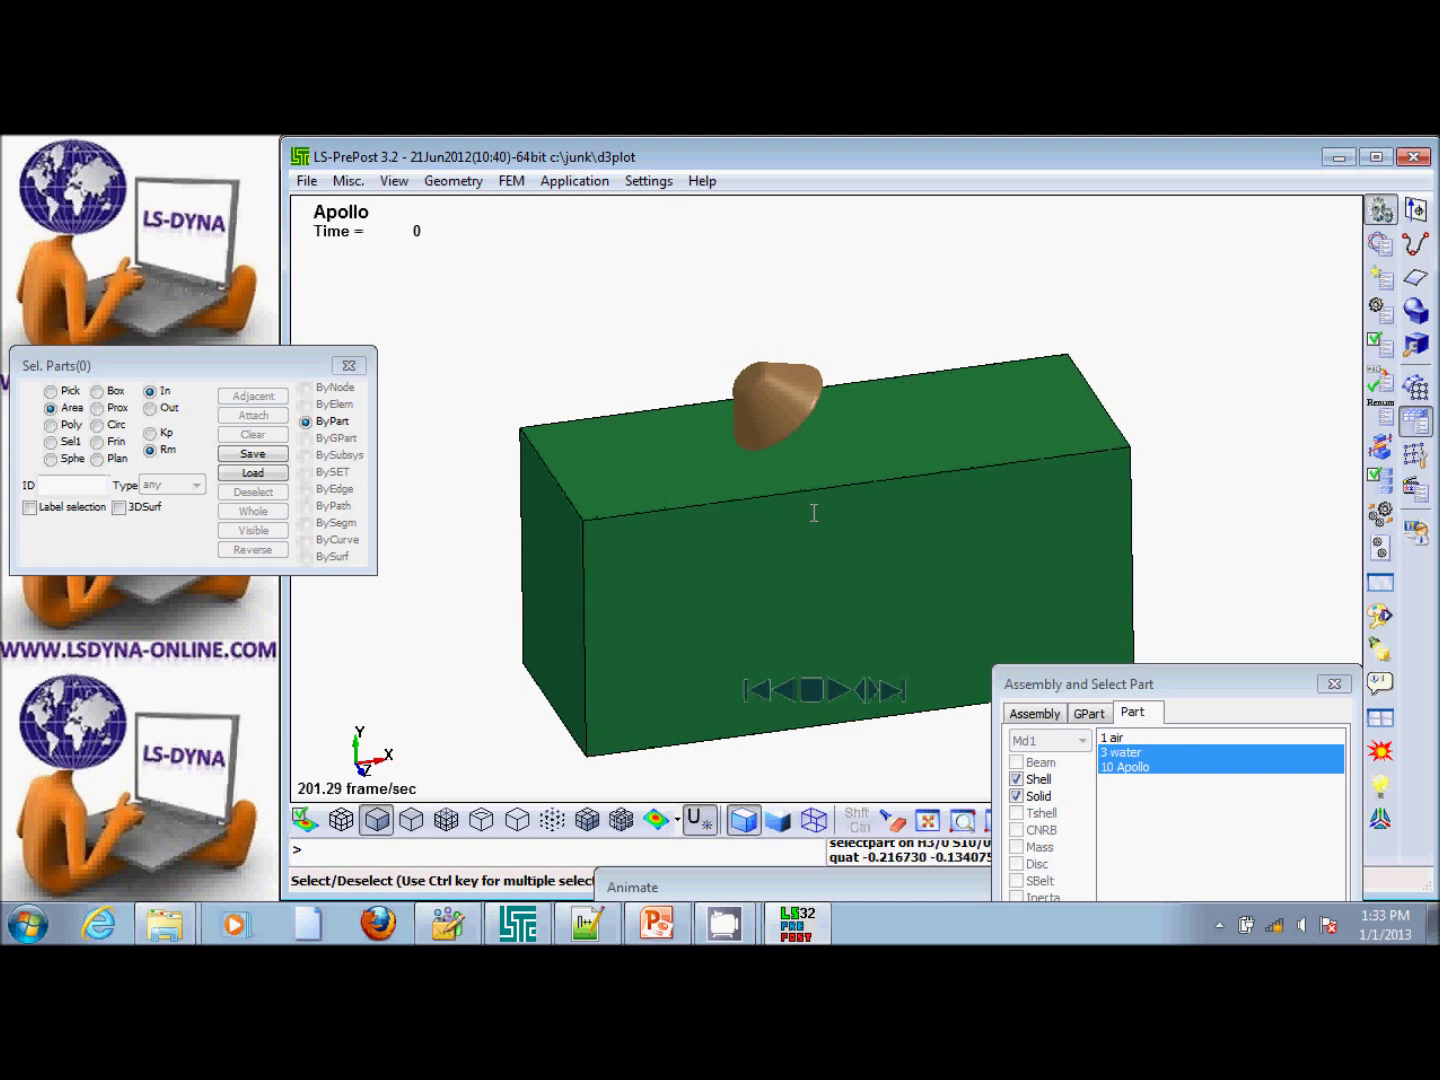
left_click(1115, 738, "ctrl")
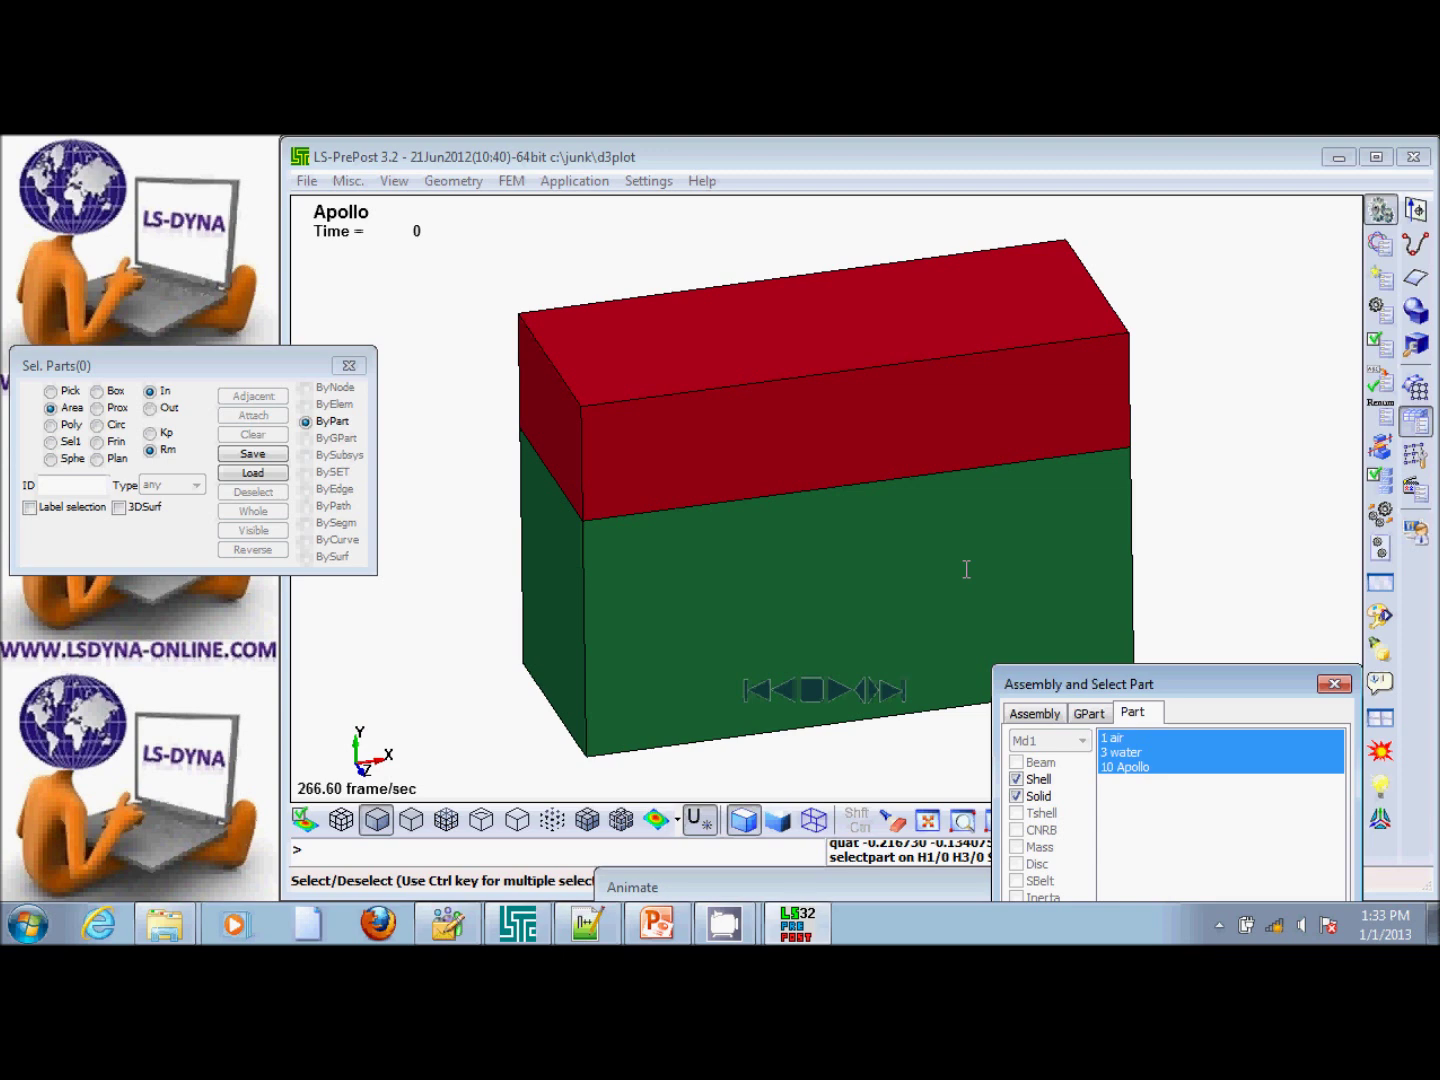
Switch to 4-apollo-coars-38-multi-mat.k in Notepad++ and examine the *CONTROL_ALE and *ALE_MULTI-MATERIAL_GROUP_PART cards.
left_click(1339, 156)
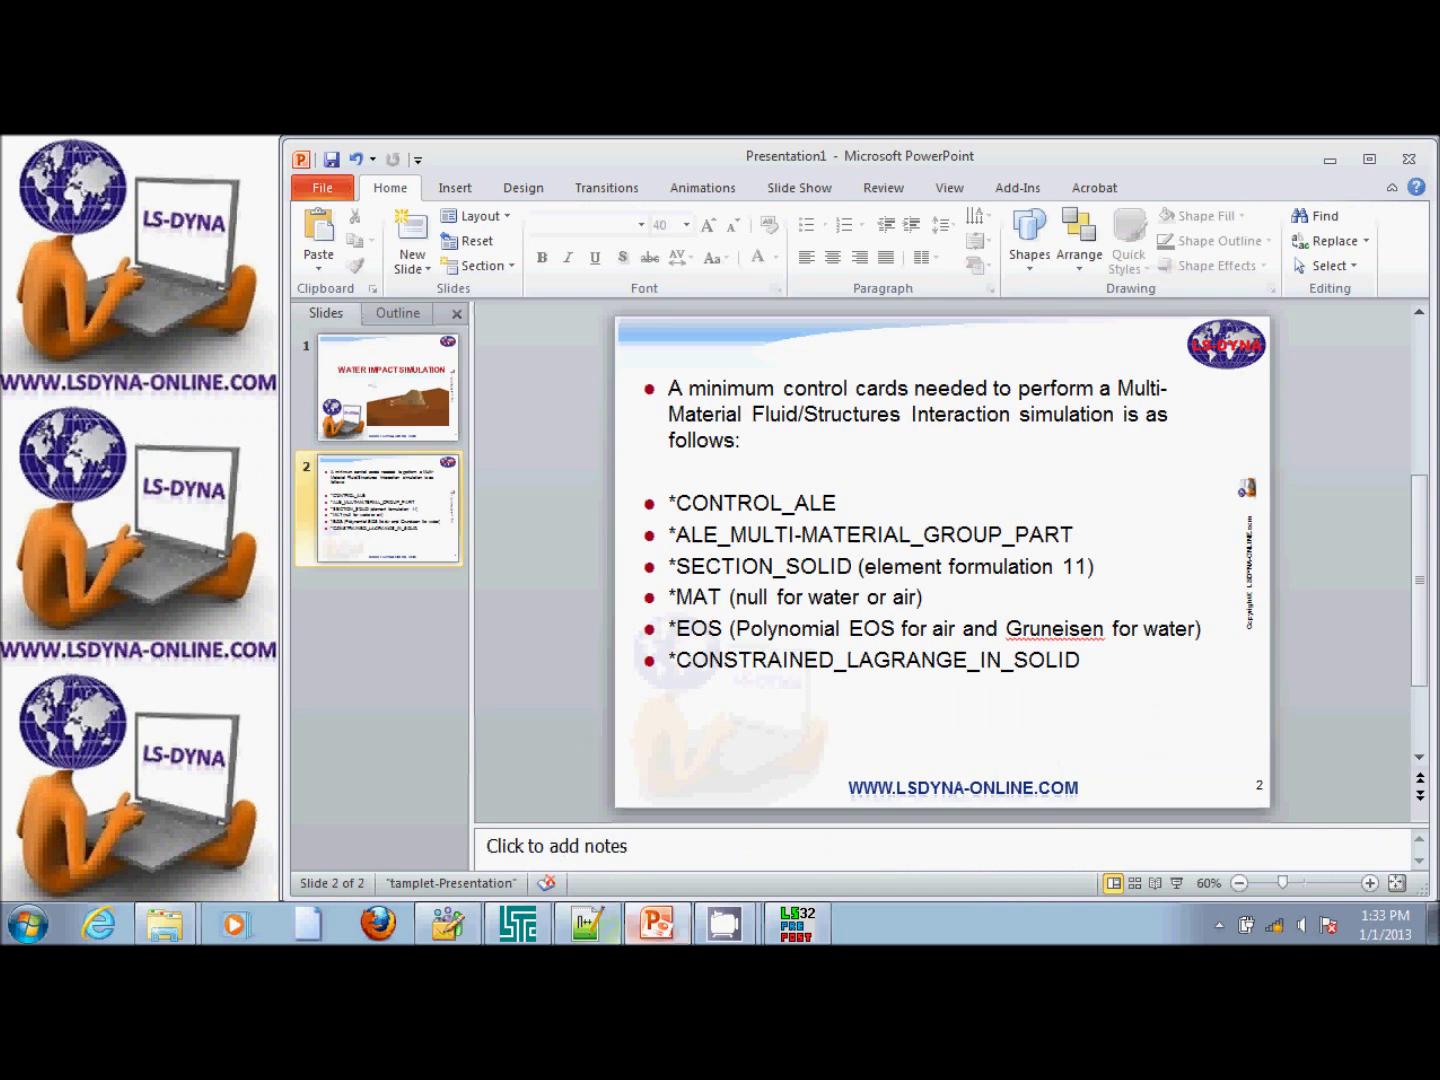
left_click(589, 928)
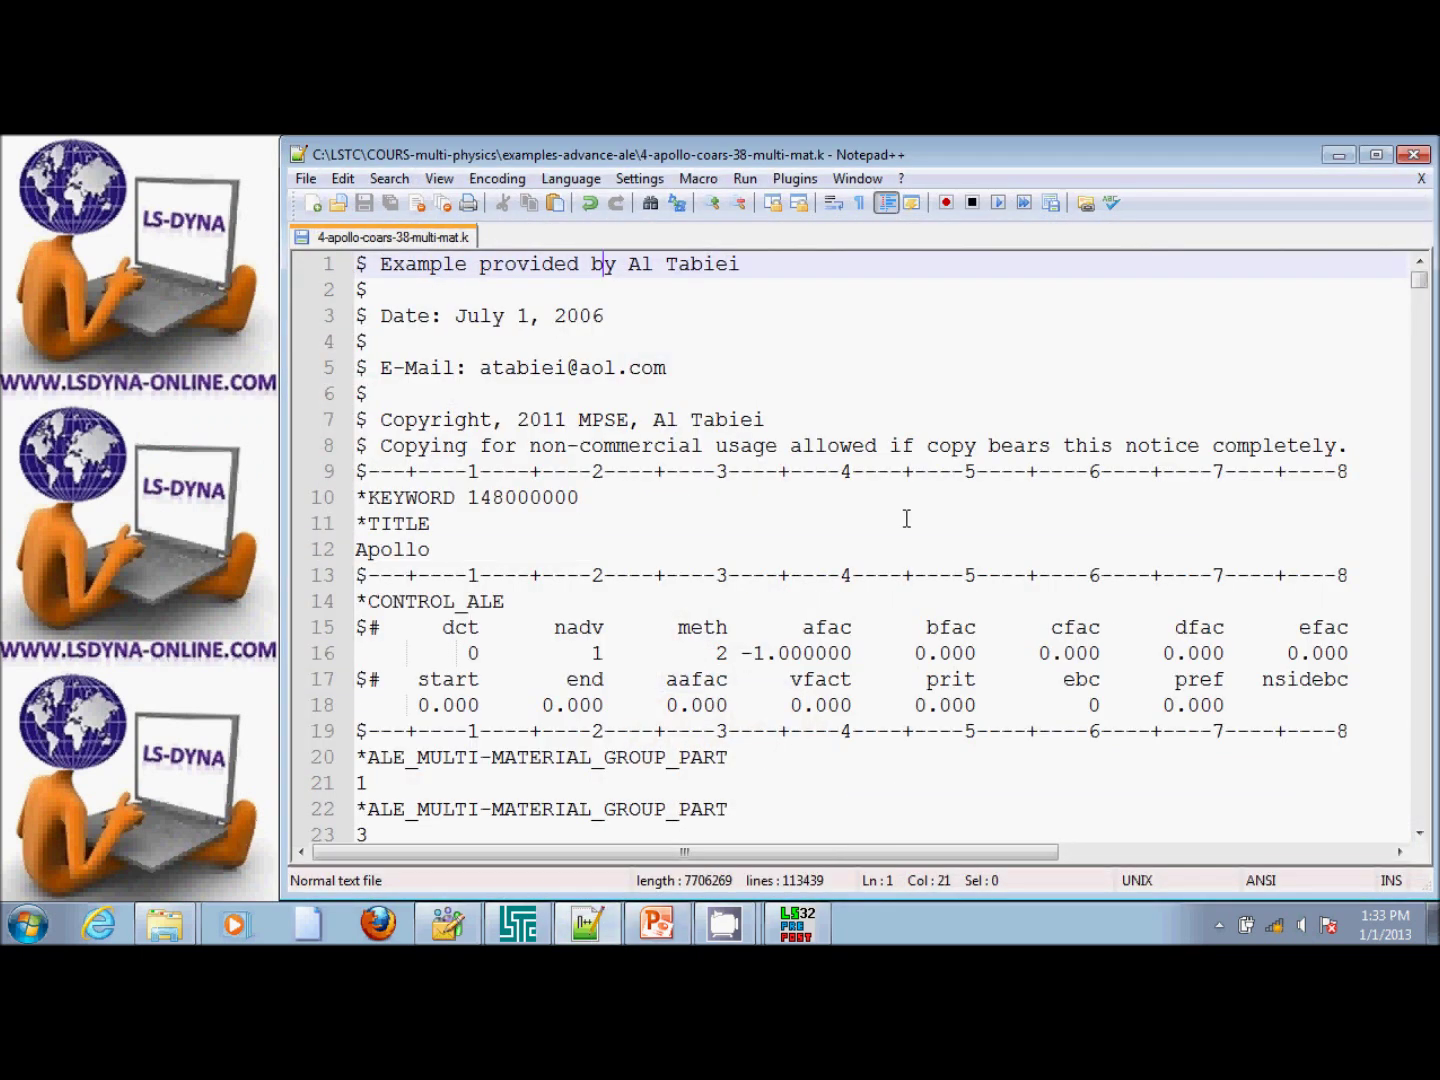
key("Down")
key("Down")
key("Down")
key("Down")
key("Down")
key("Down")
key("Down")
key("Down")
key("Down")
key("Down")
key("Down")
key("Down")
key("Down")
key("Down")
key("Down")
key("Down")
key("Down")
key("Down")
key("Down")
key("Down")
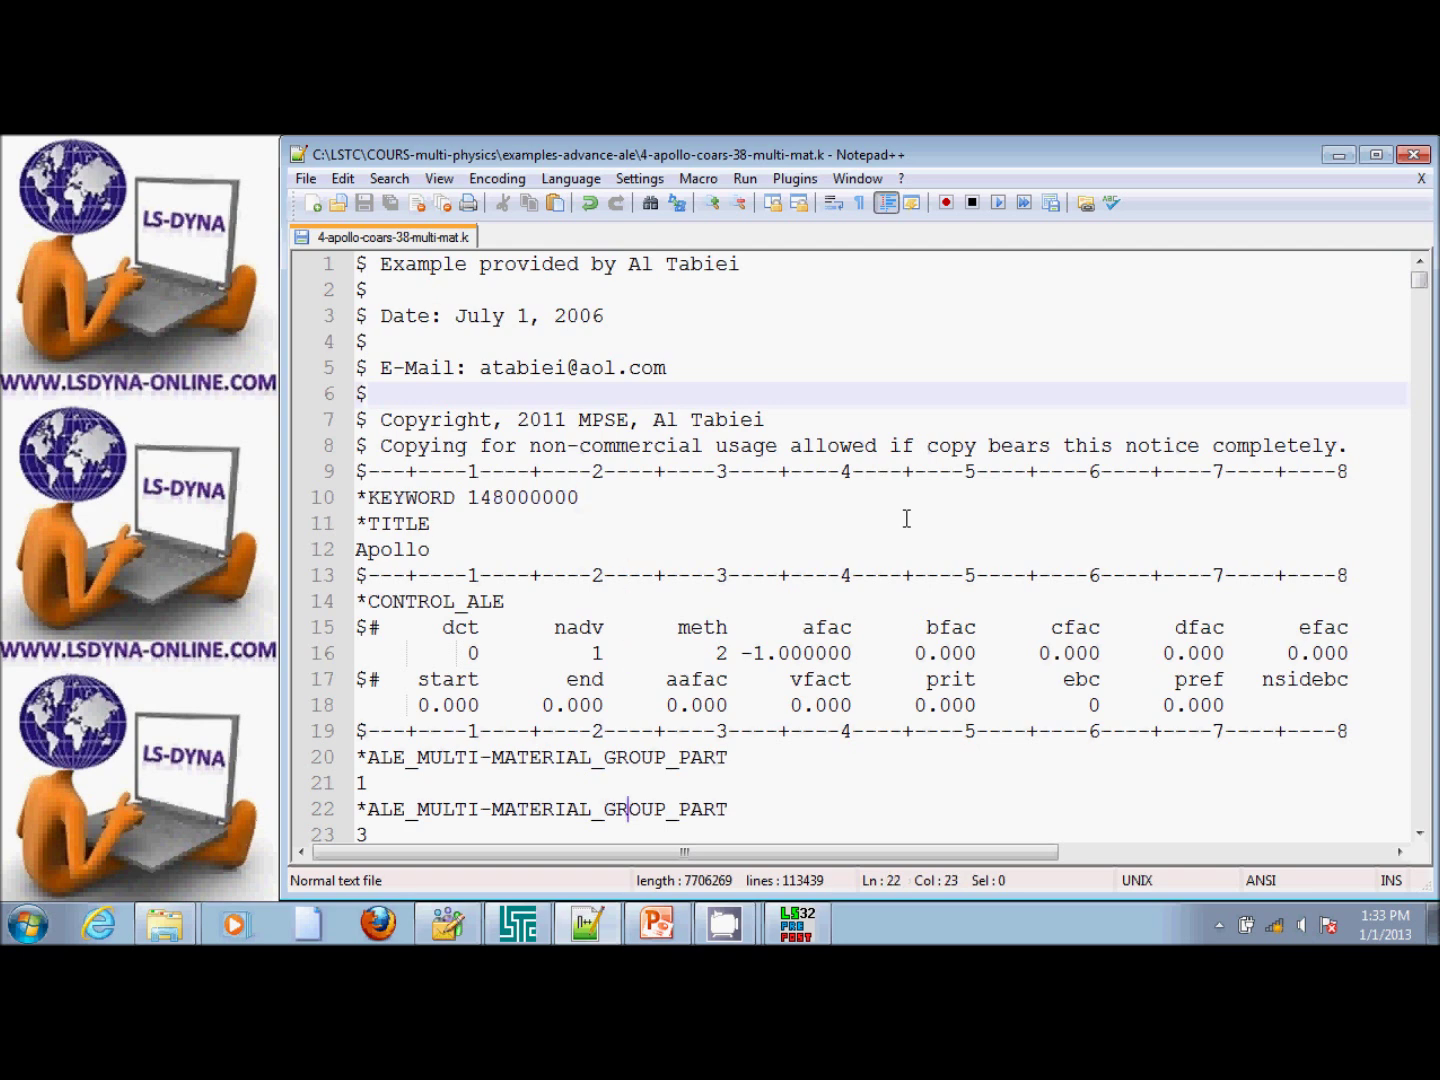
key("Down")
key("Down")
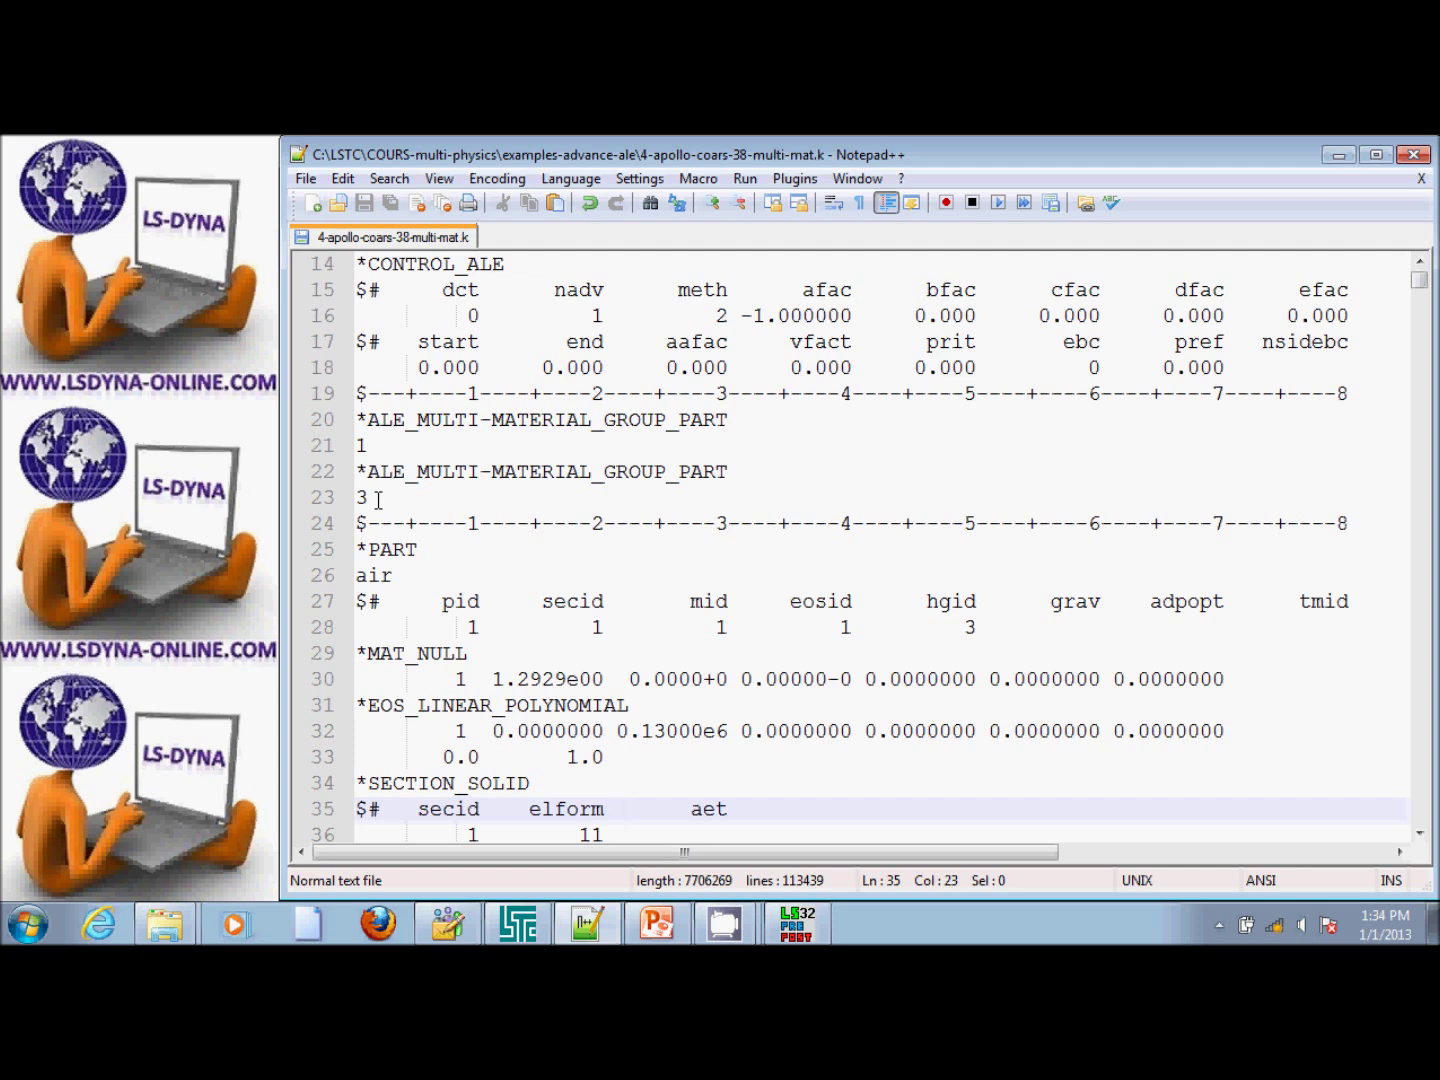
Examine the air part's *MAT_NULL, *EOS_LINEAR_POLYNOMIAL and *SECTION_SOLID cards.
key("Down")
key("Down")
key("Down")
key("Down")
key("Down")
key("Down")
key("Down")
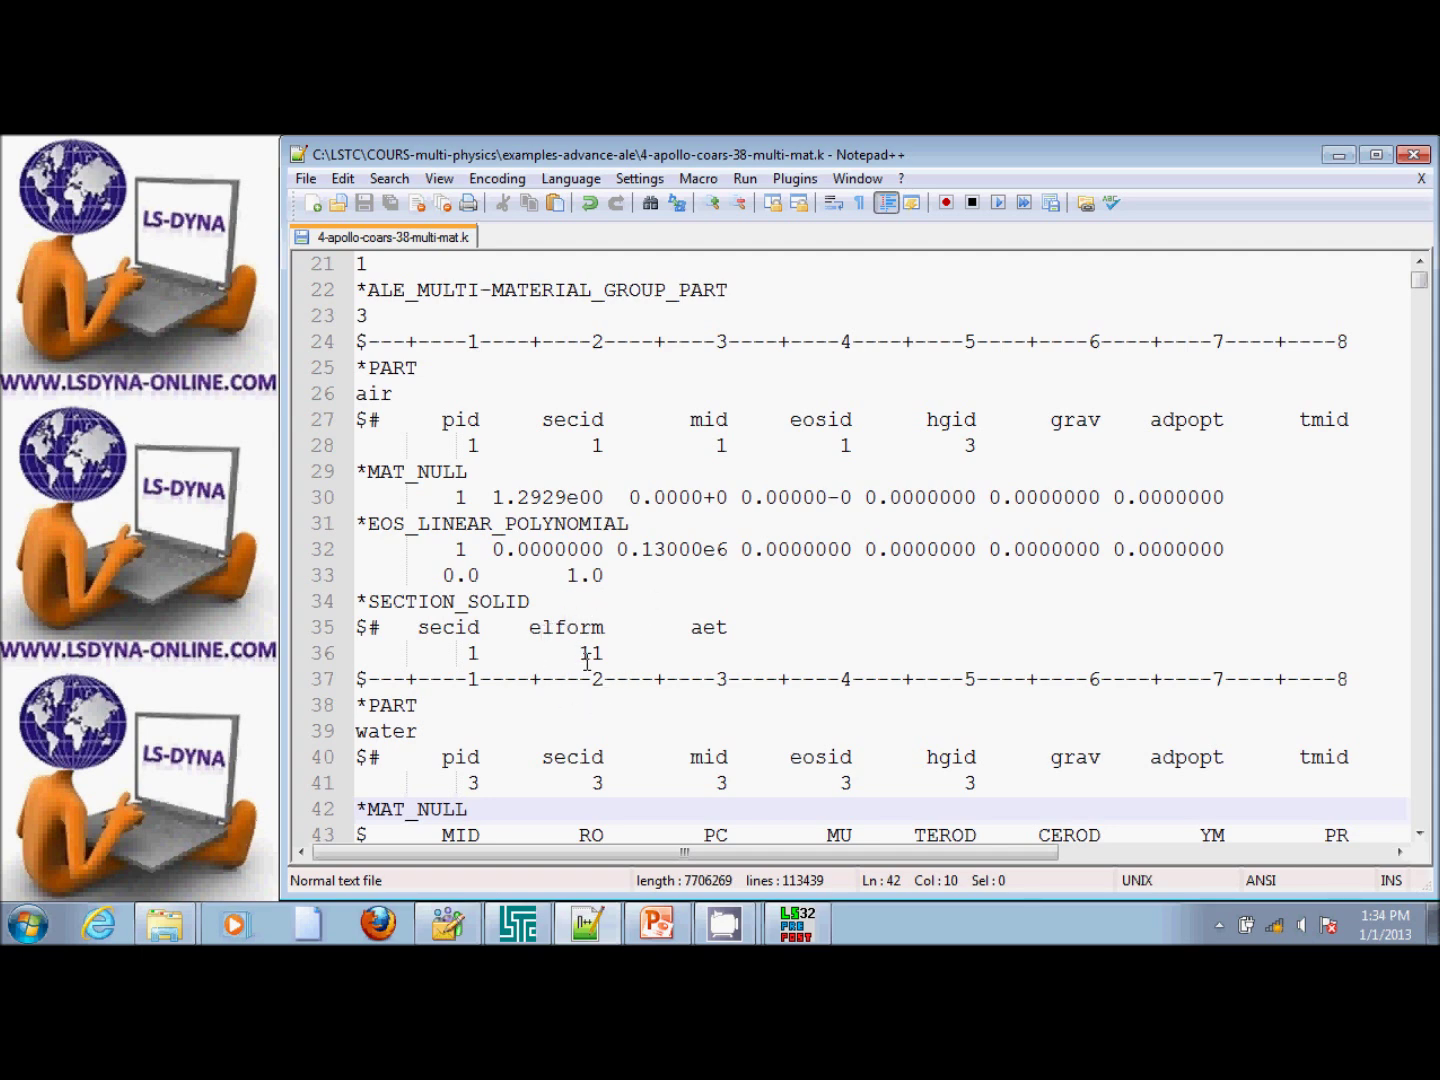
Examine the water part's *MAT_NULL, *EOS_GRUNEISEN, *SECTION_SOLID and *HOURGLASS cards.
key("Down")
key("Down")
key("Down")
key("Down")
key("Down")
key("Down")
key("Down")
key("Down")
key("Down")
key("Down")
key("Down")
key("Down")
key("Down")
key("Down")
key("Down")
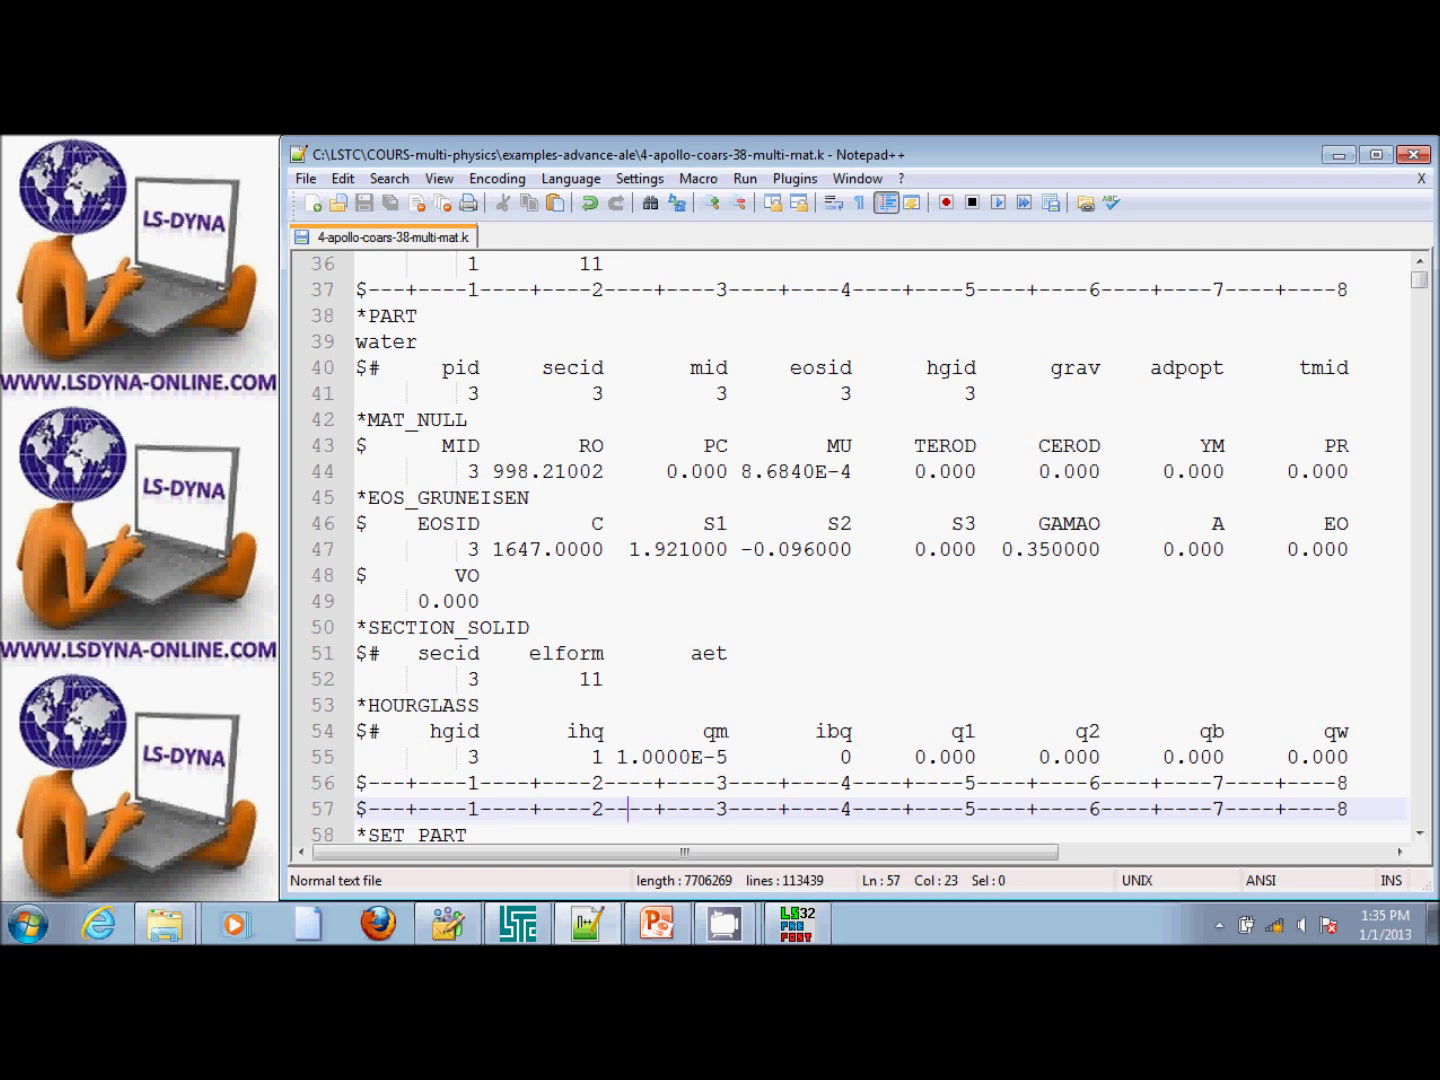
Delete the psf heading and value lines under *CONSTRAINED_LAGRANGE_IN_SOLID and save the keyword file.
left_click(1136, 453)
key("Page_Down")
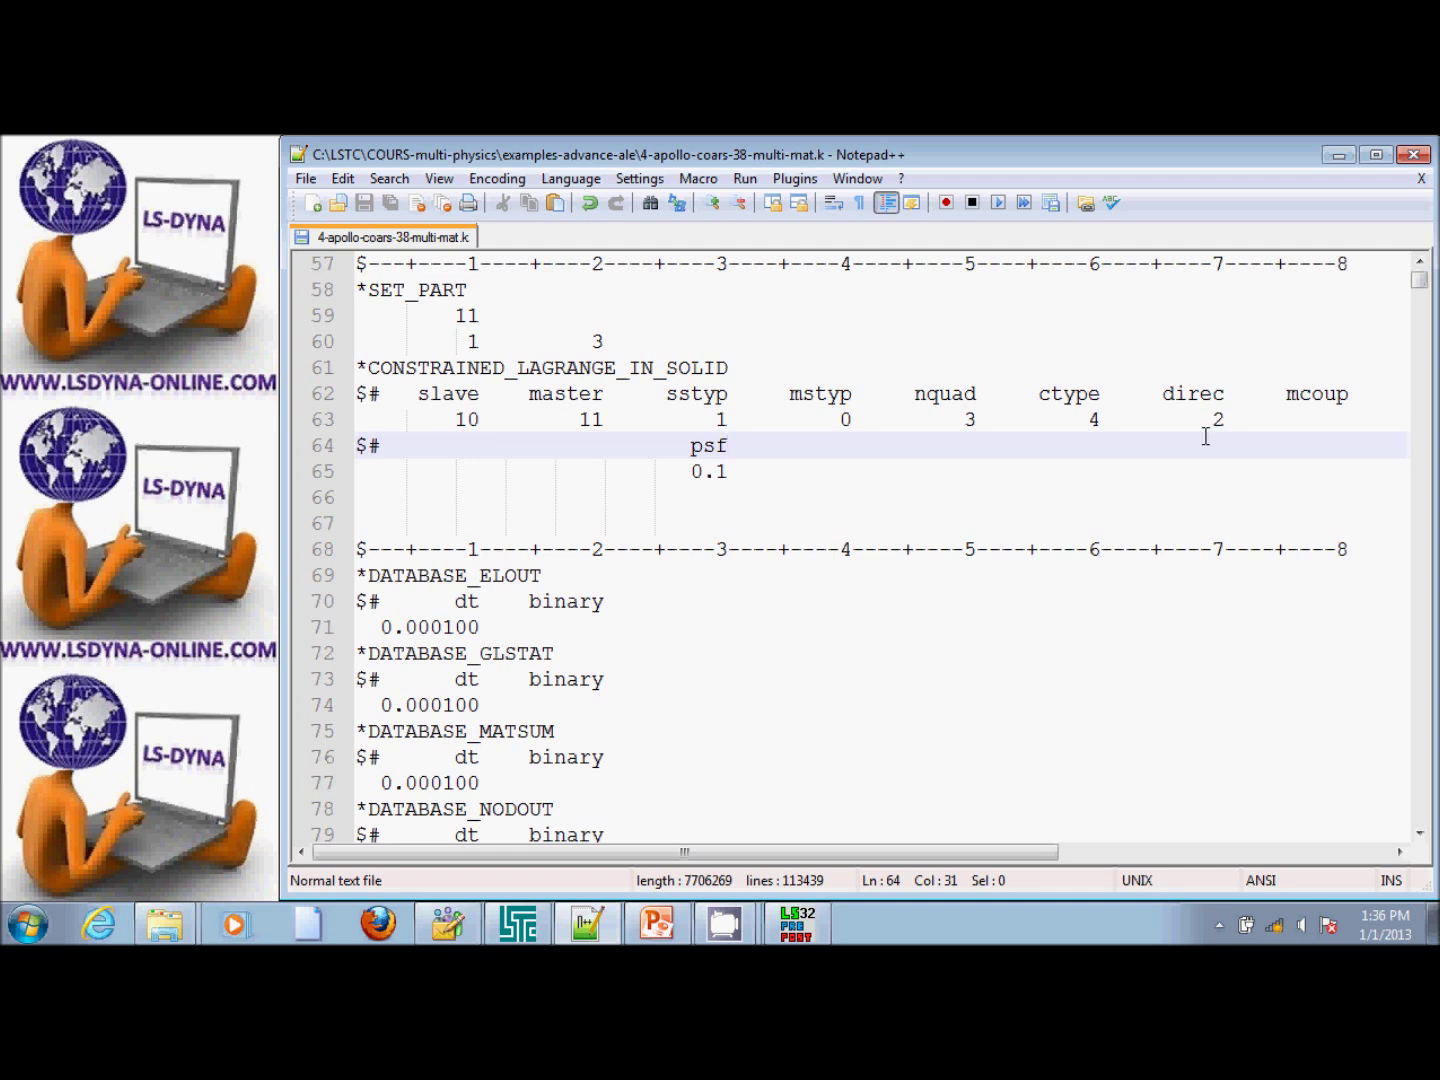
left_click(741, 472)
left_click_drag(742, 472, 350, 446)
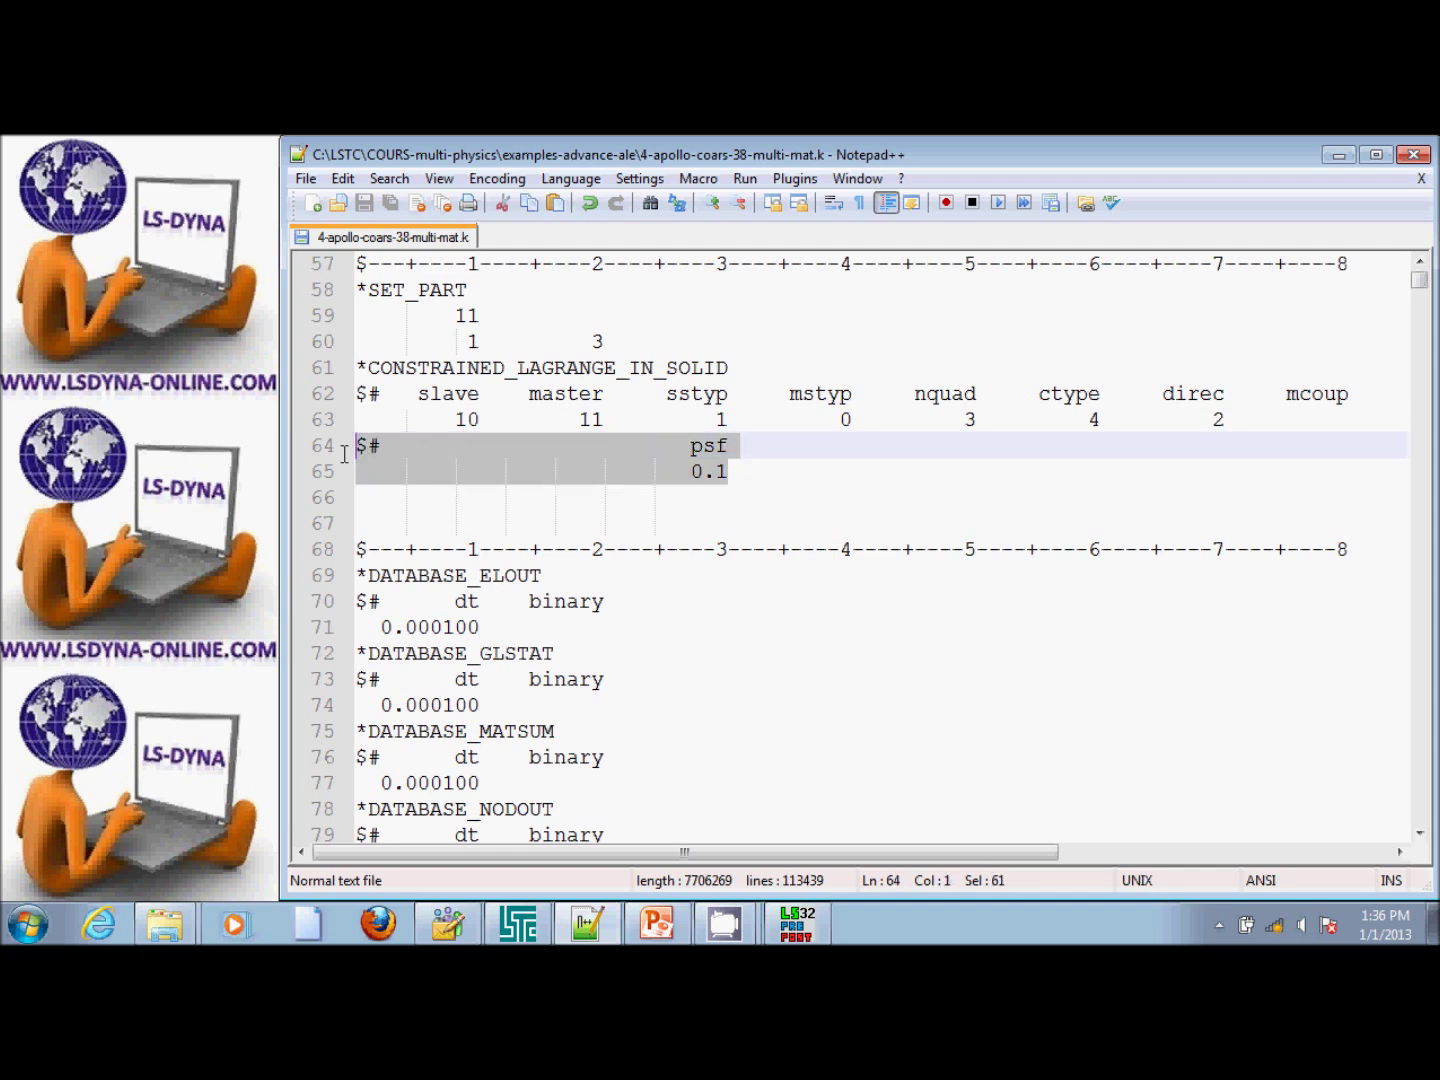
key("Delete")
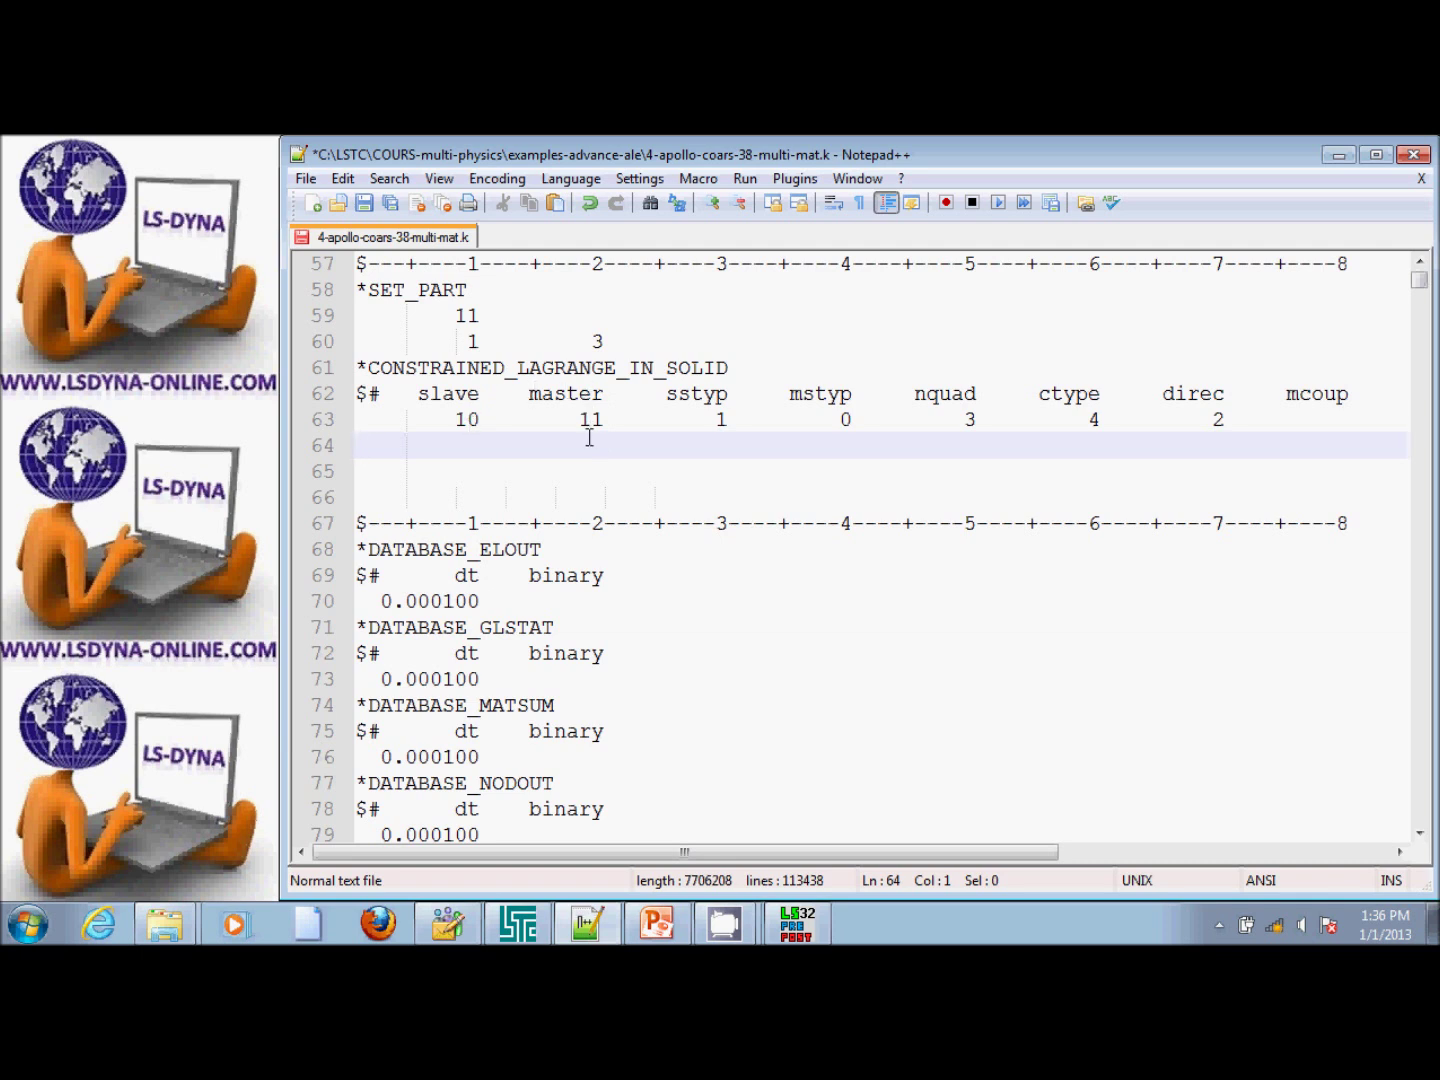
left_click(365, 204)
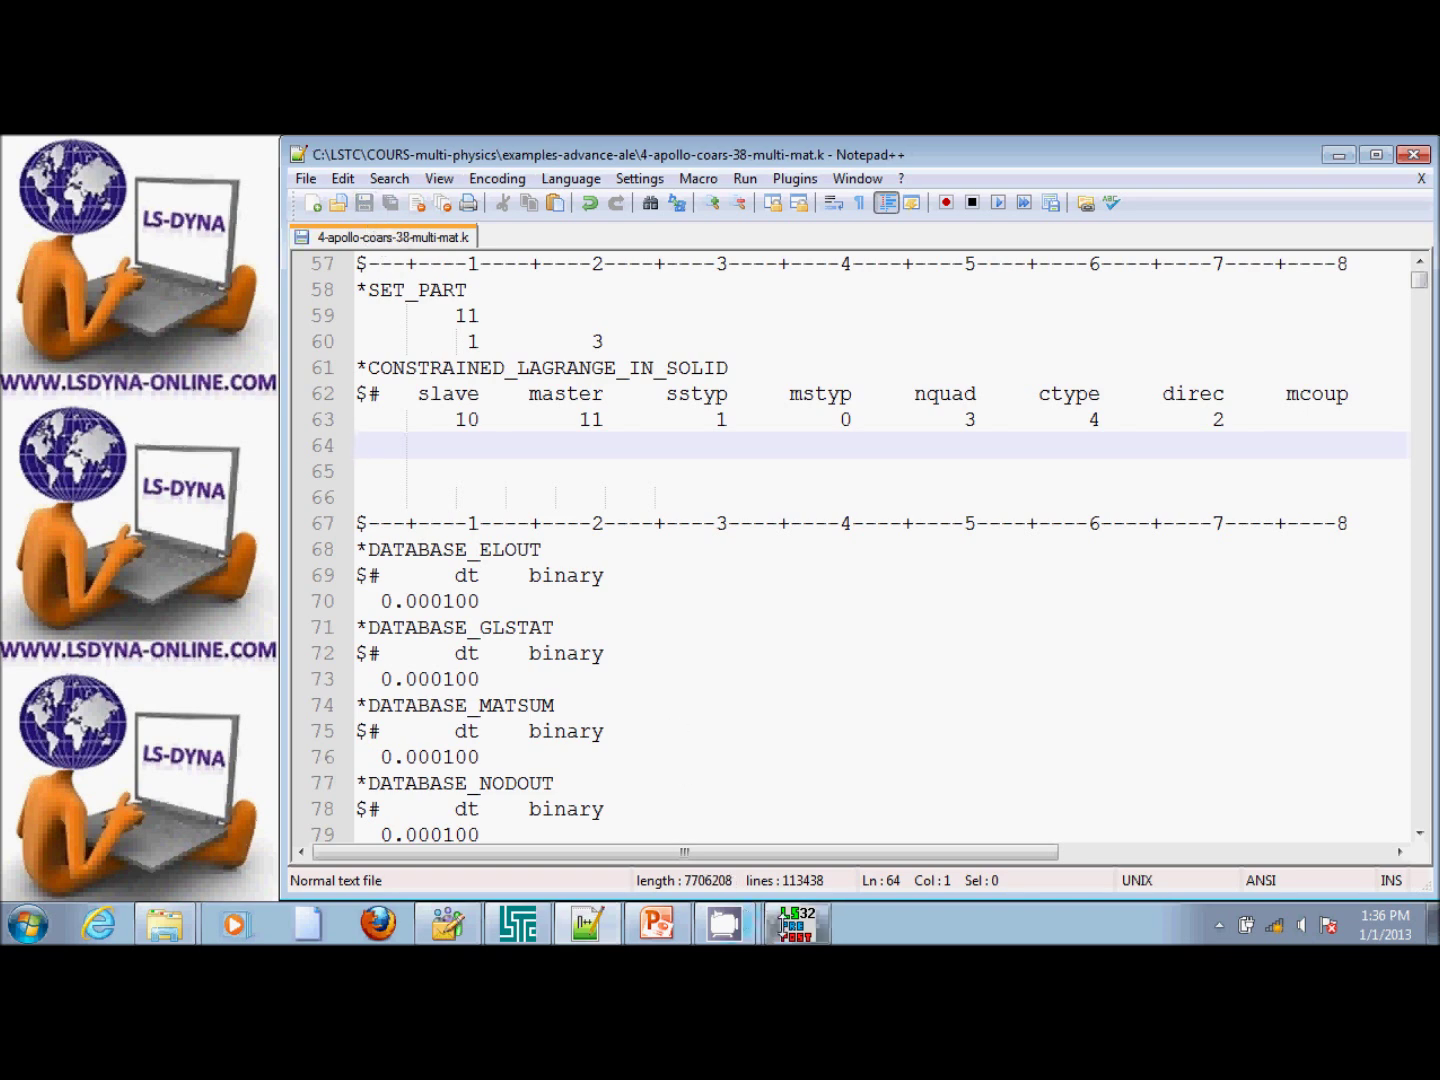
Switch to LS-PrePost, play the animation with all parts displayed, stop it and return to state 1.
left_click(796, 924)
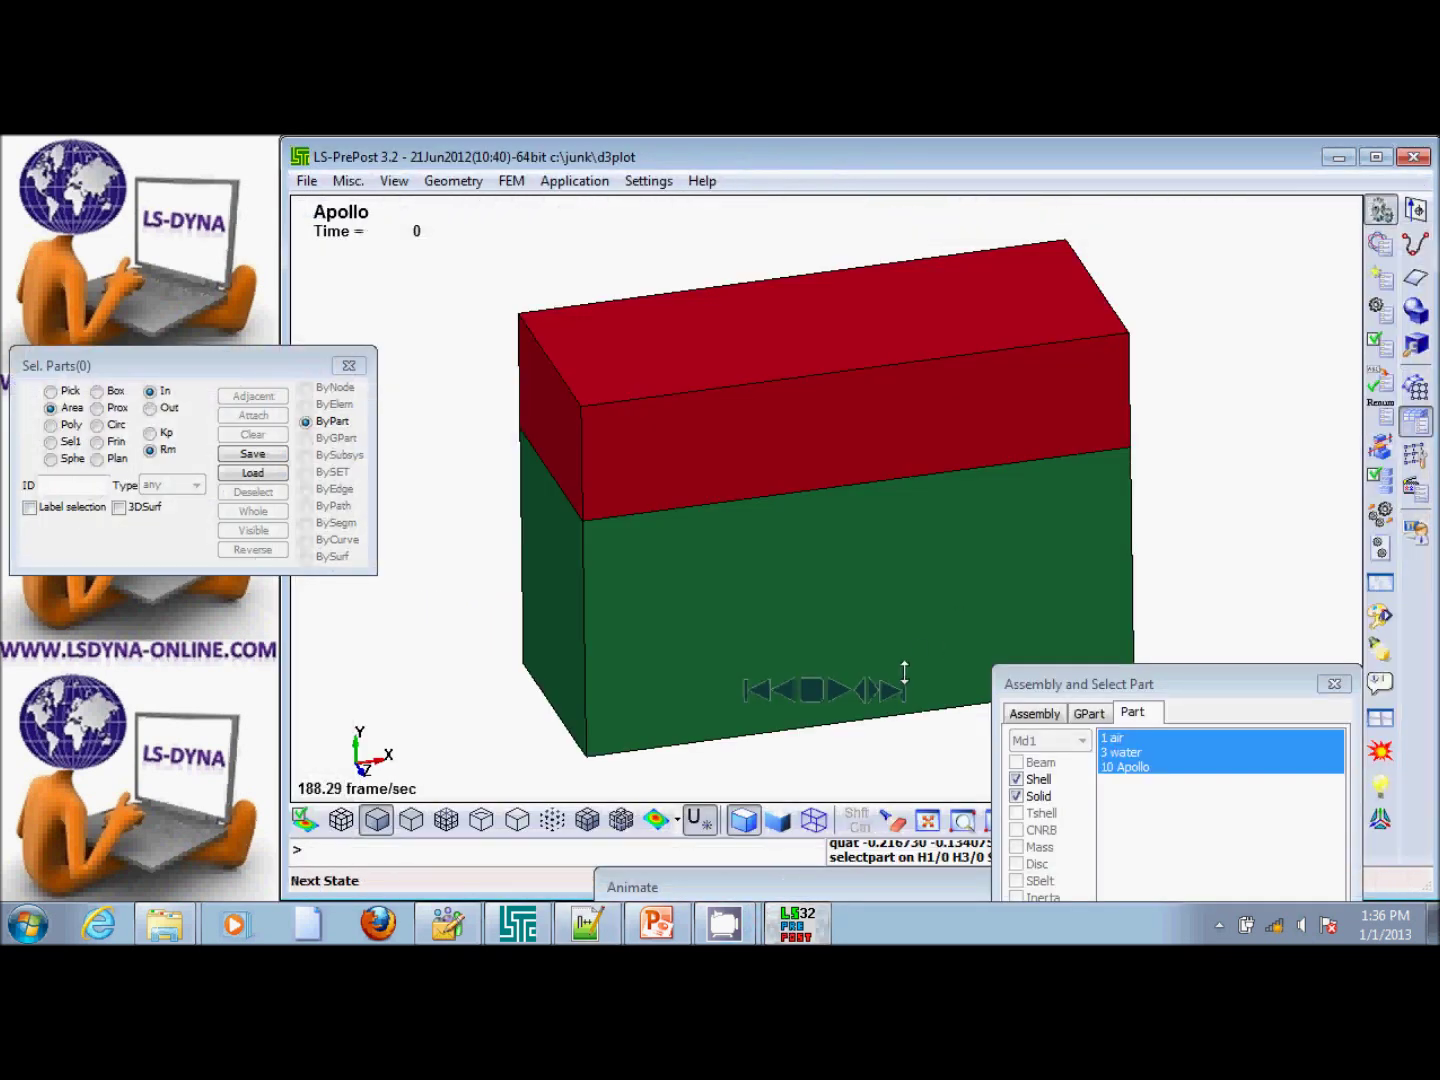
left_click(836, 692)
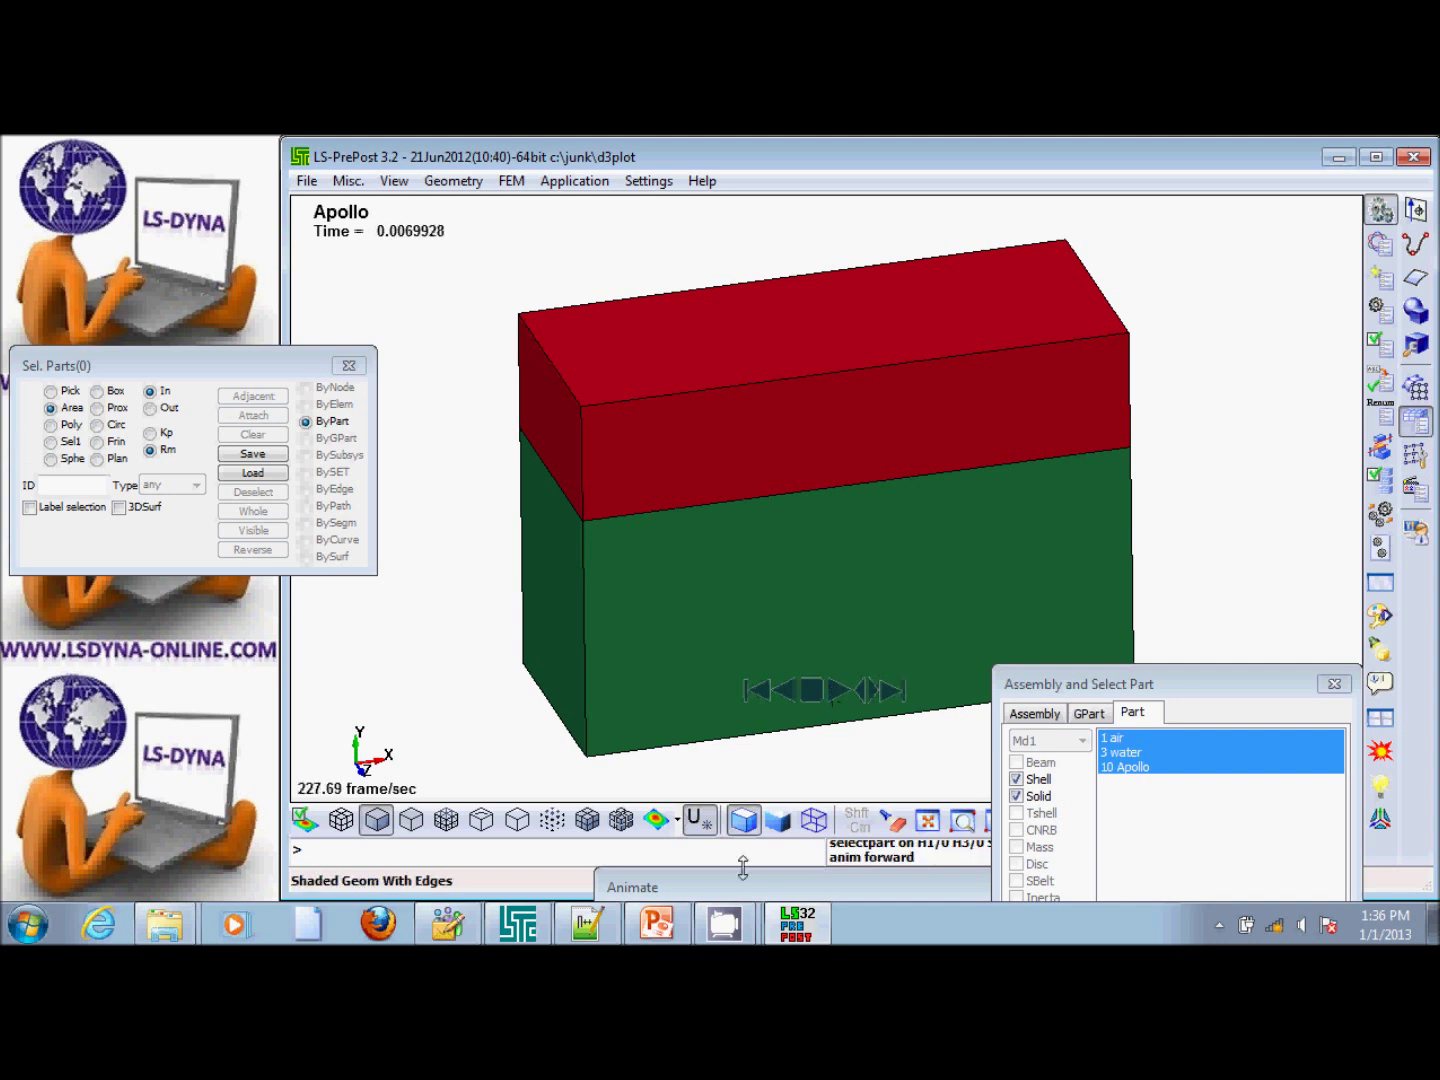
left_click_drag(734, 891, 442, 732)
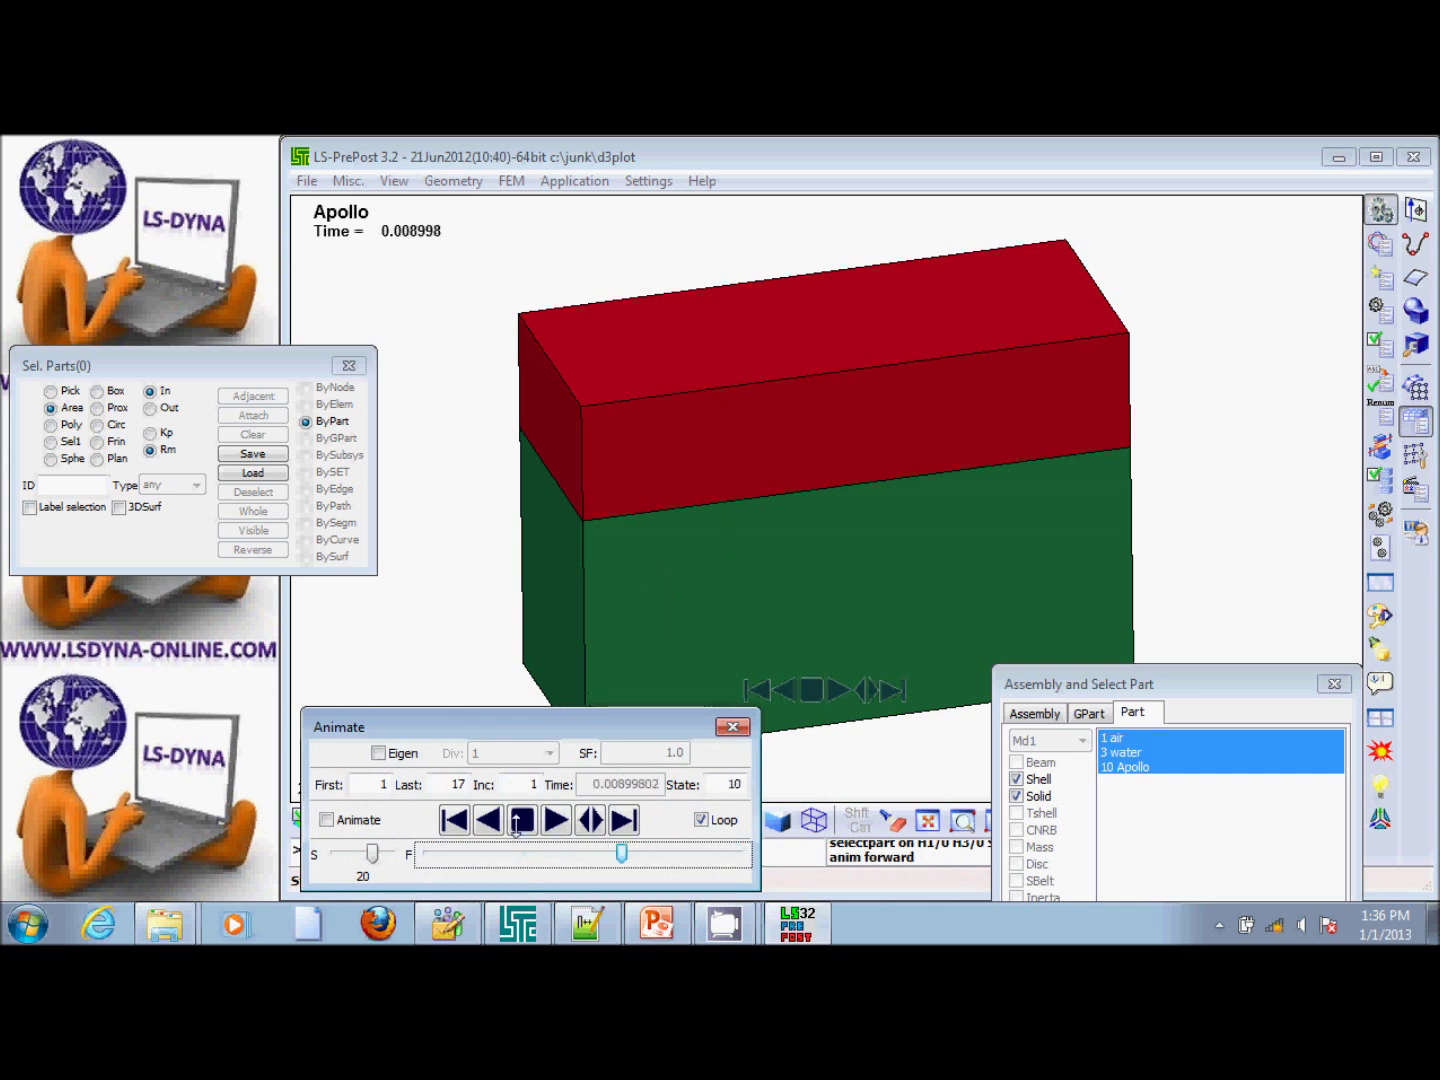
left_click(522, 820)
left_click_drag(621, 853, 427, 853)
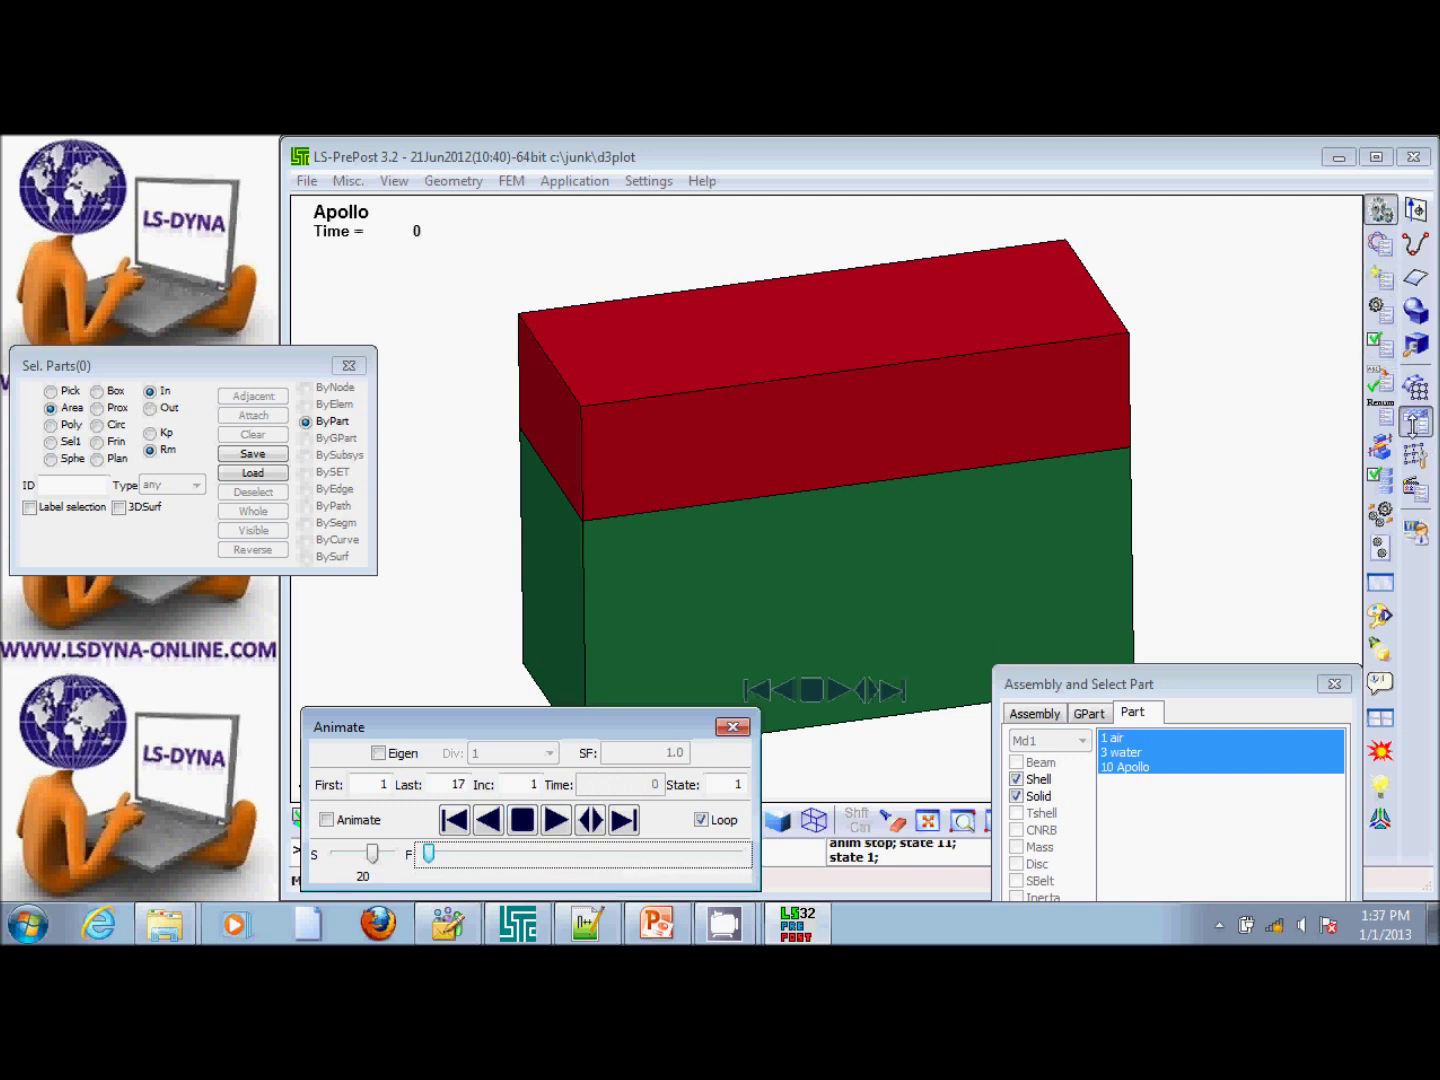
Include the Fluid(Ale) parts in the part selection list.
left_click(1381, 212)
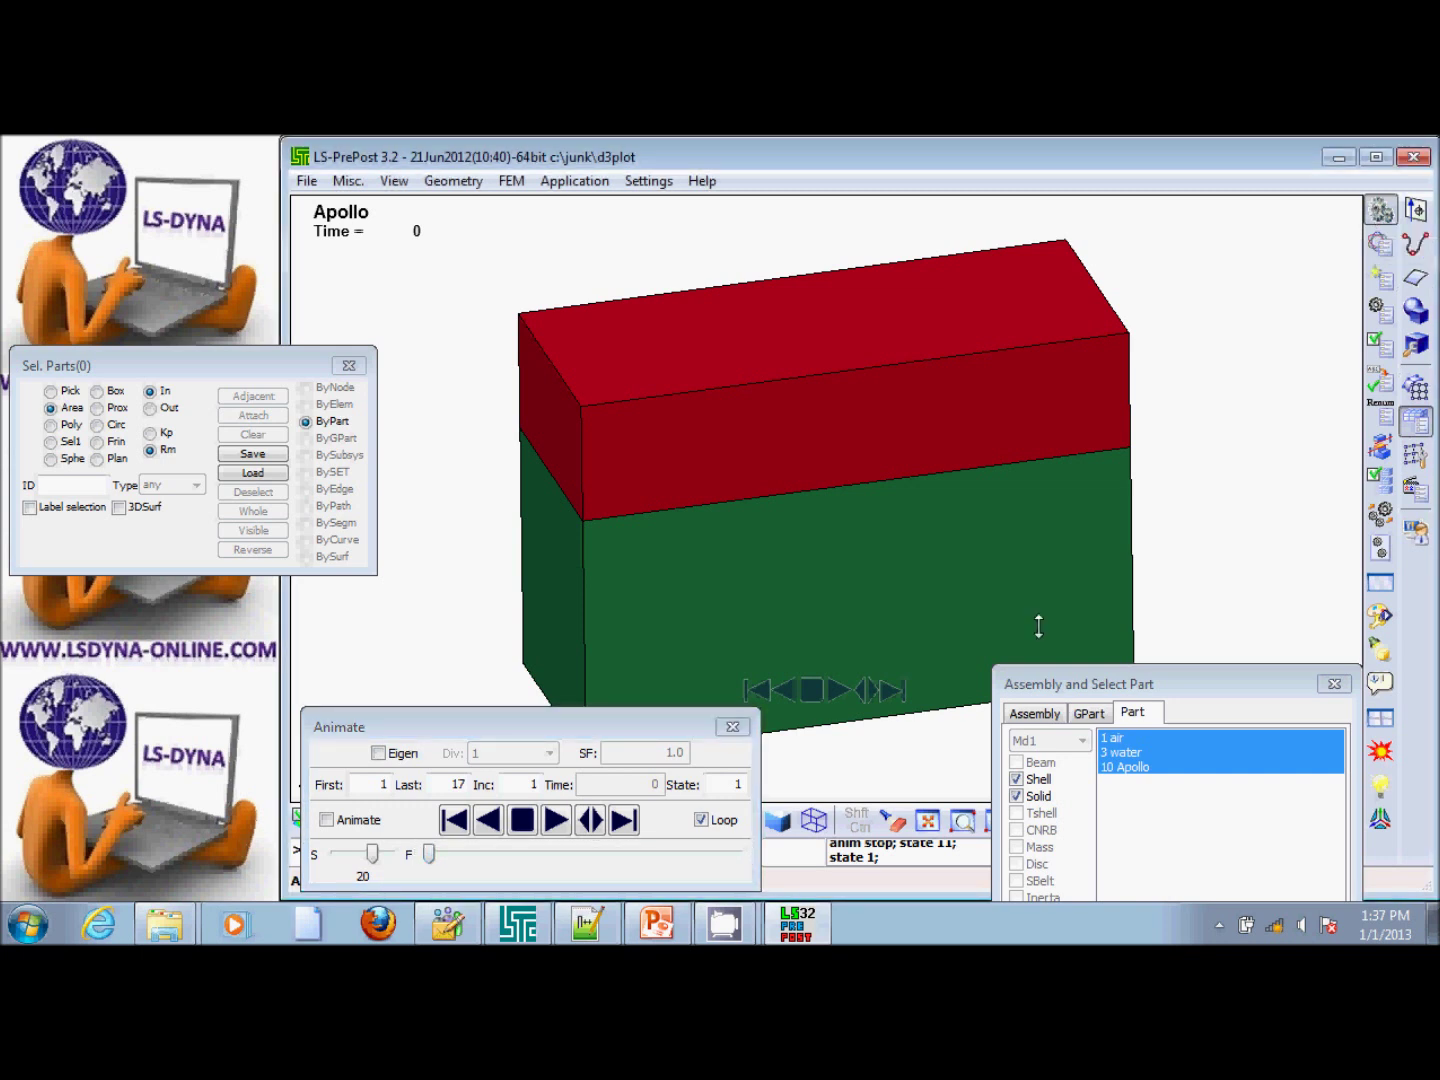
left_click_drag(1181, 677, 1138, 469)
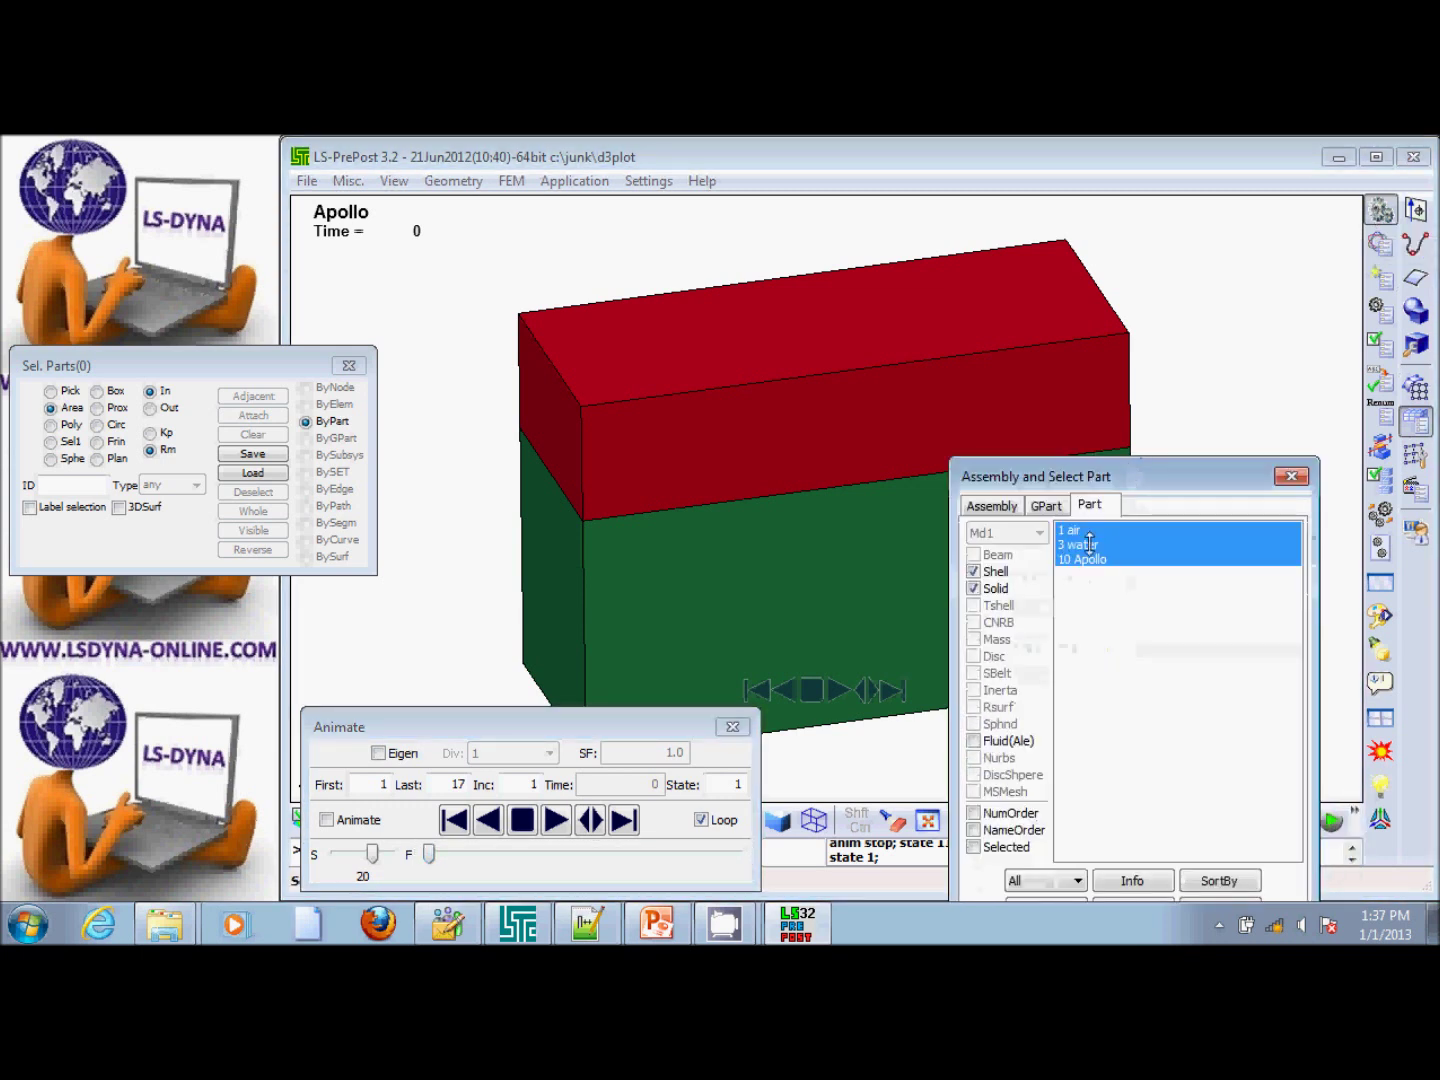
left_click(975, 741)
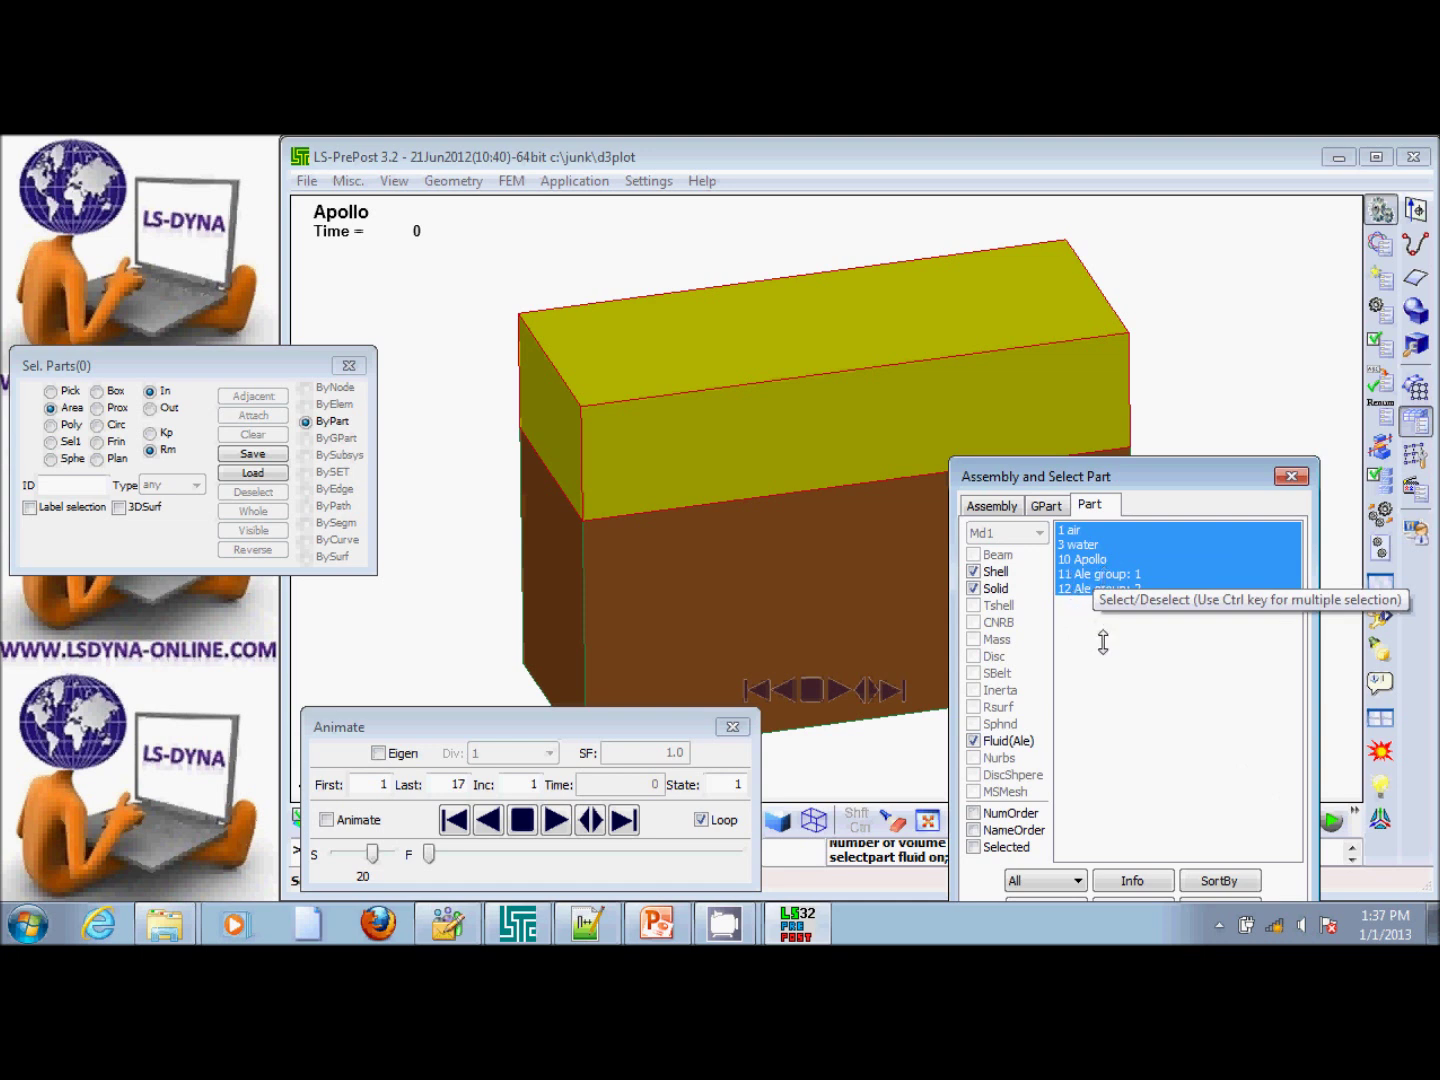
Isolate each ALE fluid group in turn, and display ALE group 2 together with the Apollo part.
left_click(1077, 588)
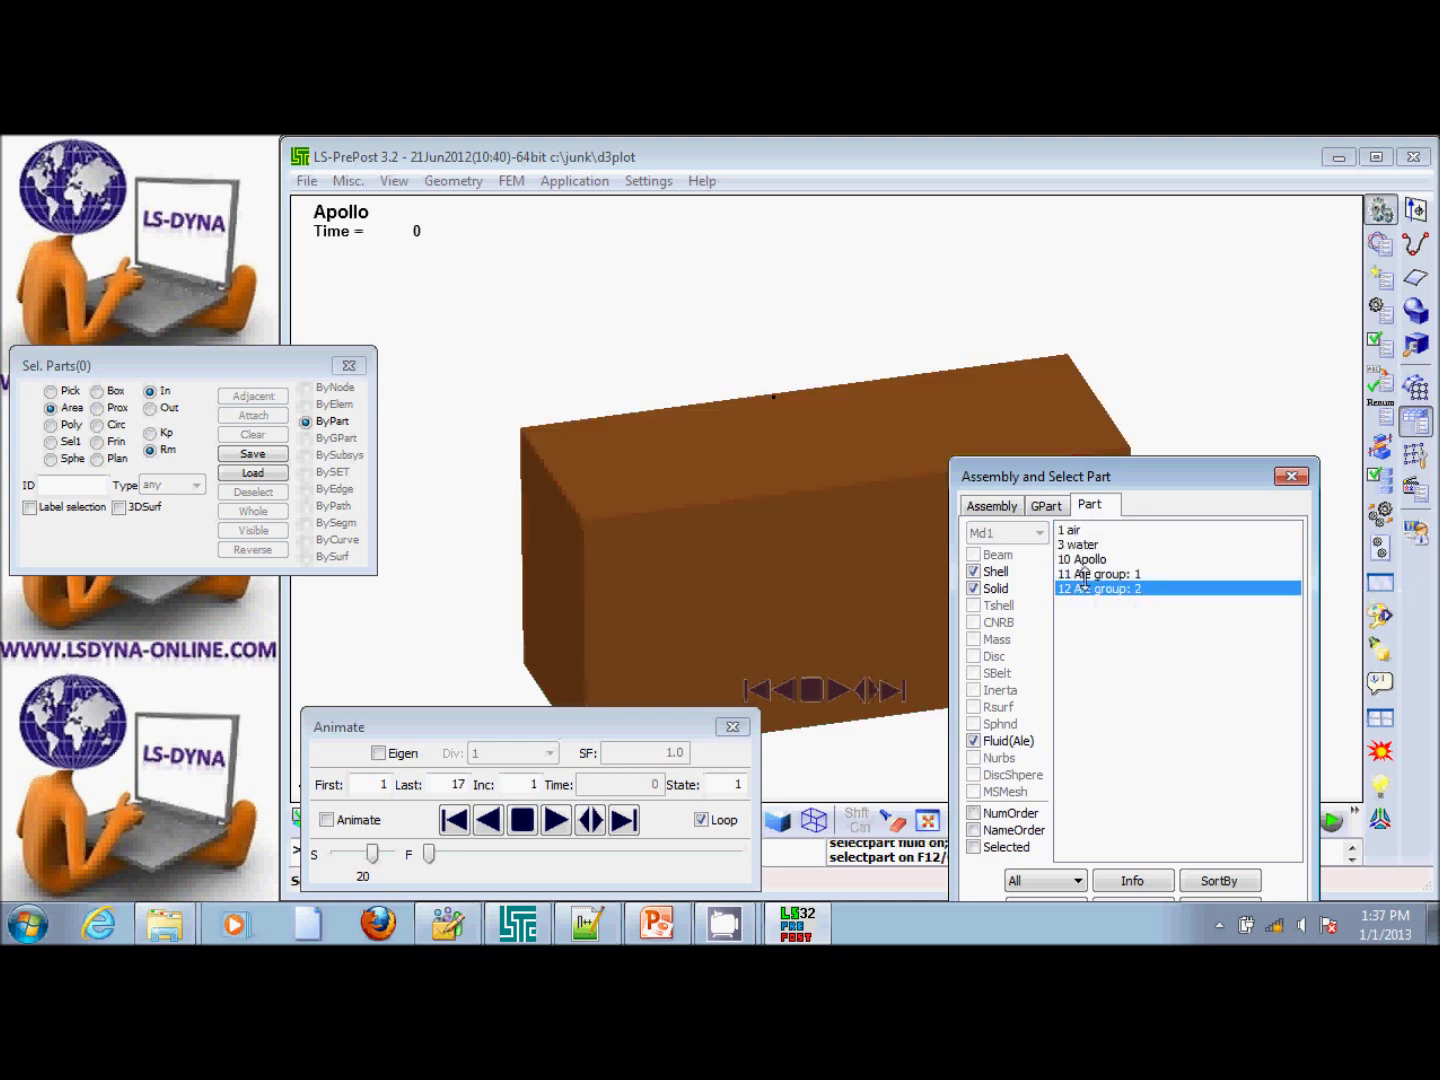
left_click(1080, 573)
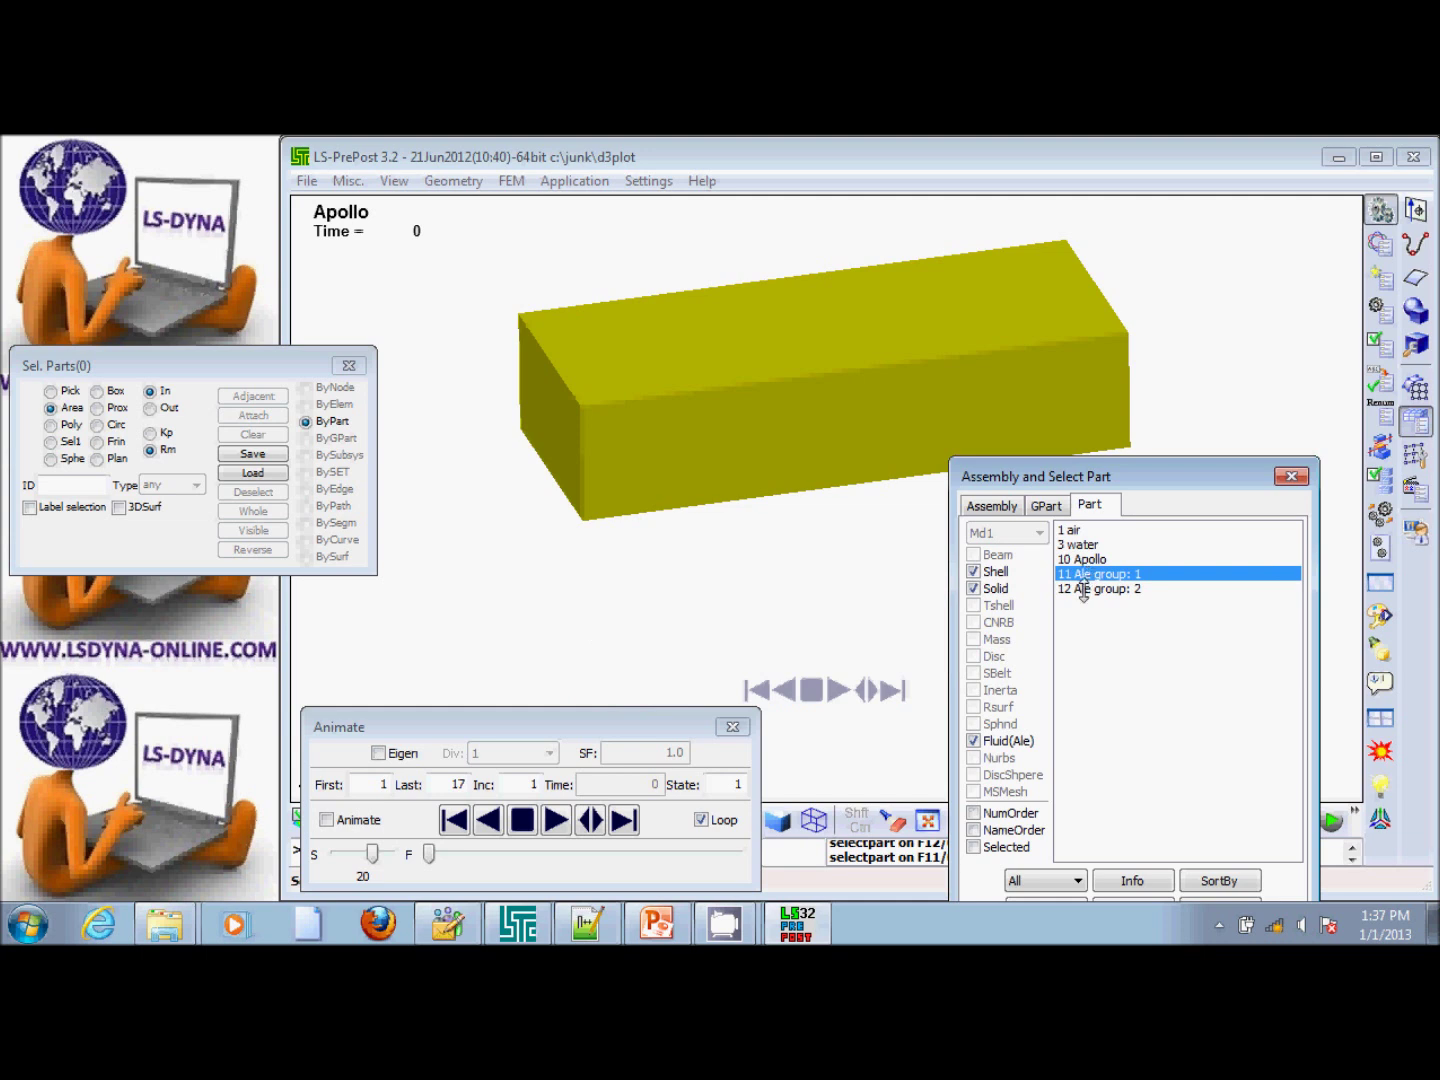
left_click(1084, 590)
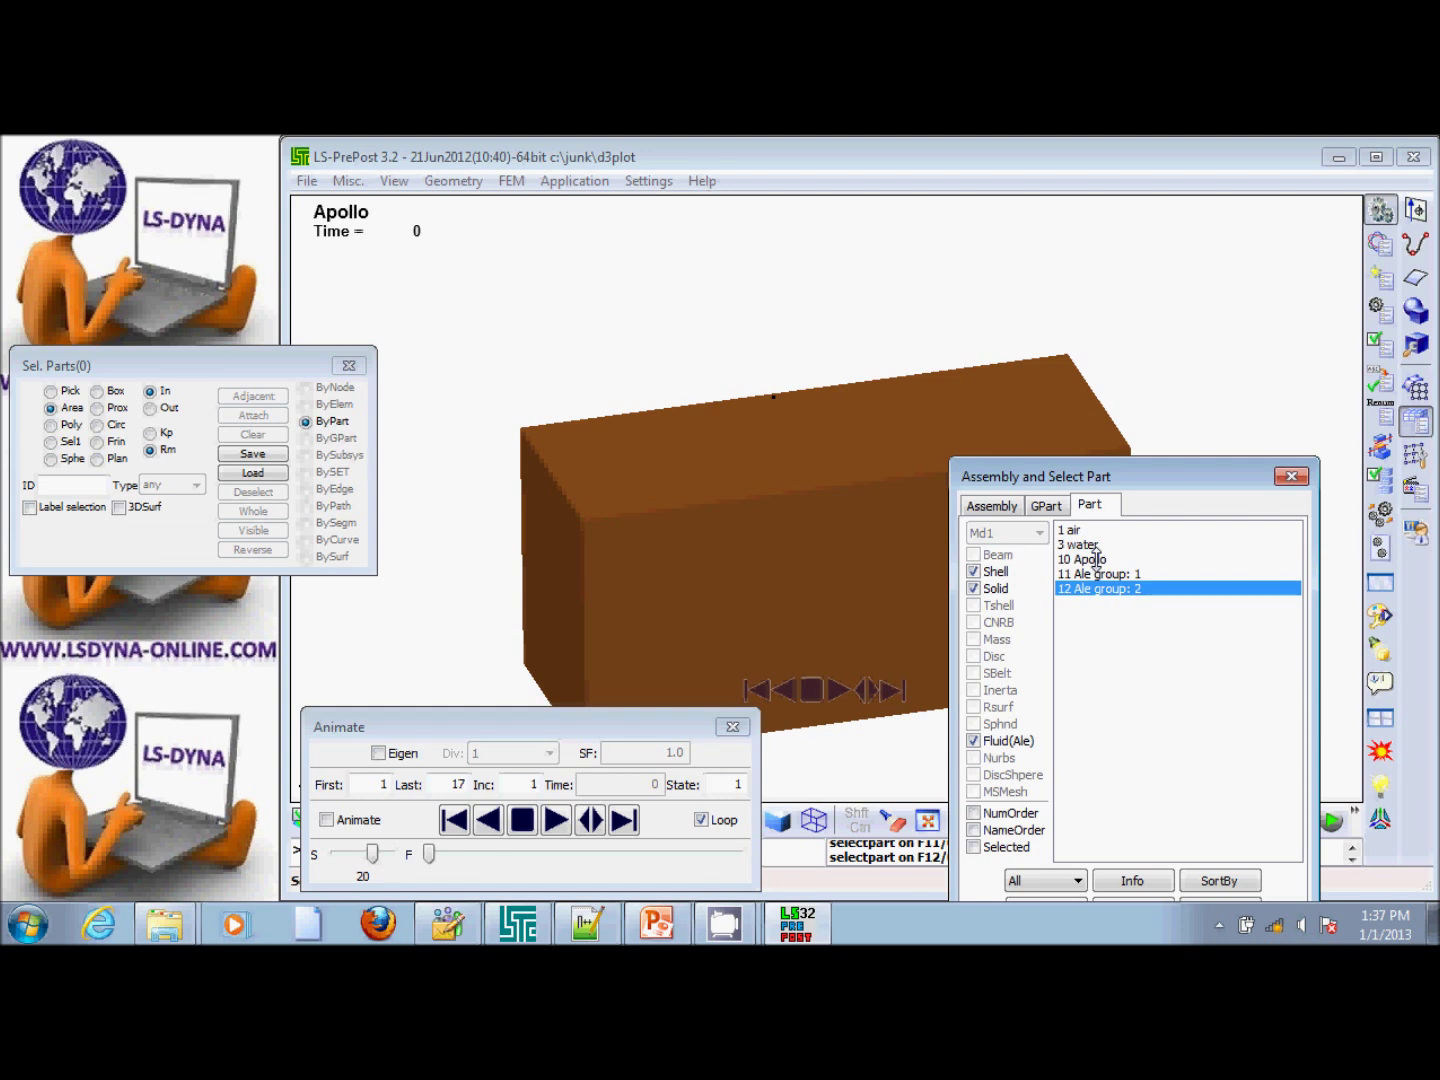
left_click(1090, 559, "ctrl")
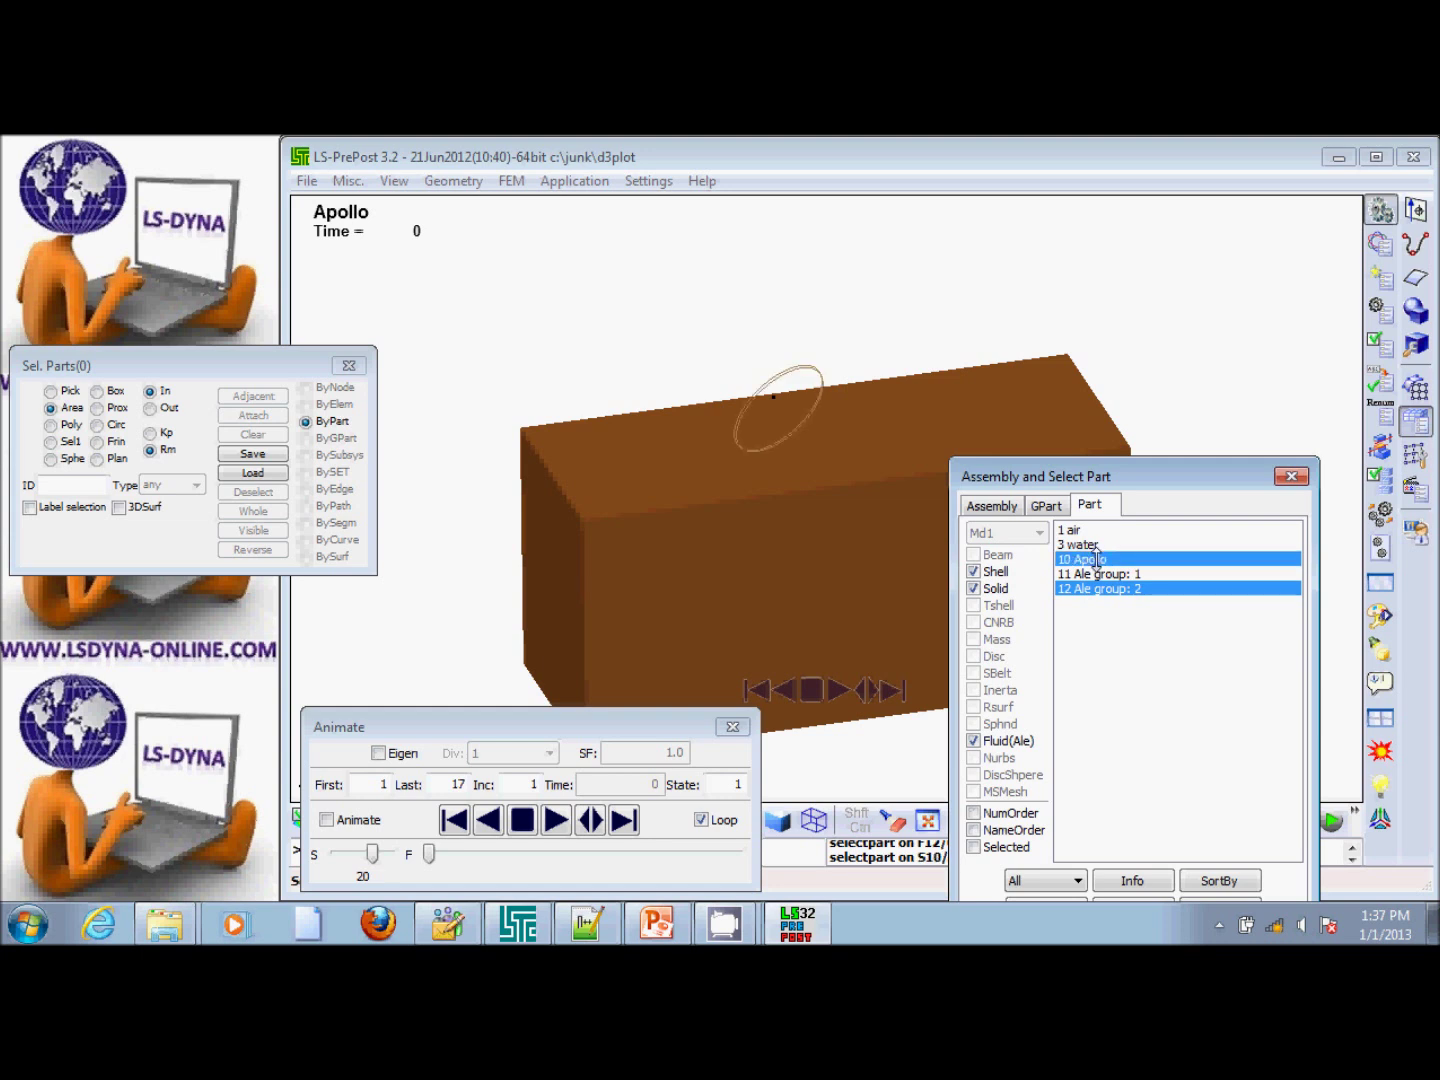
Render the Apollo capsule and ALE group 2 as shaded, clear the view of dialogs and play the impact animation.
mouse_move(542, 724)
left_mouse_down()
mouse_move(335, 753)
mouse_move(108, 747)
left_mouse_up()
left_click(378, 823)
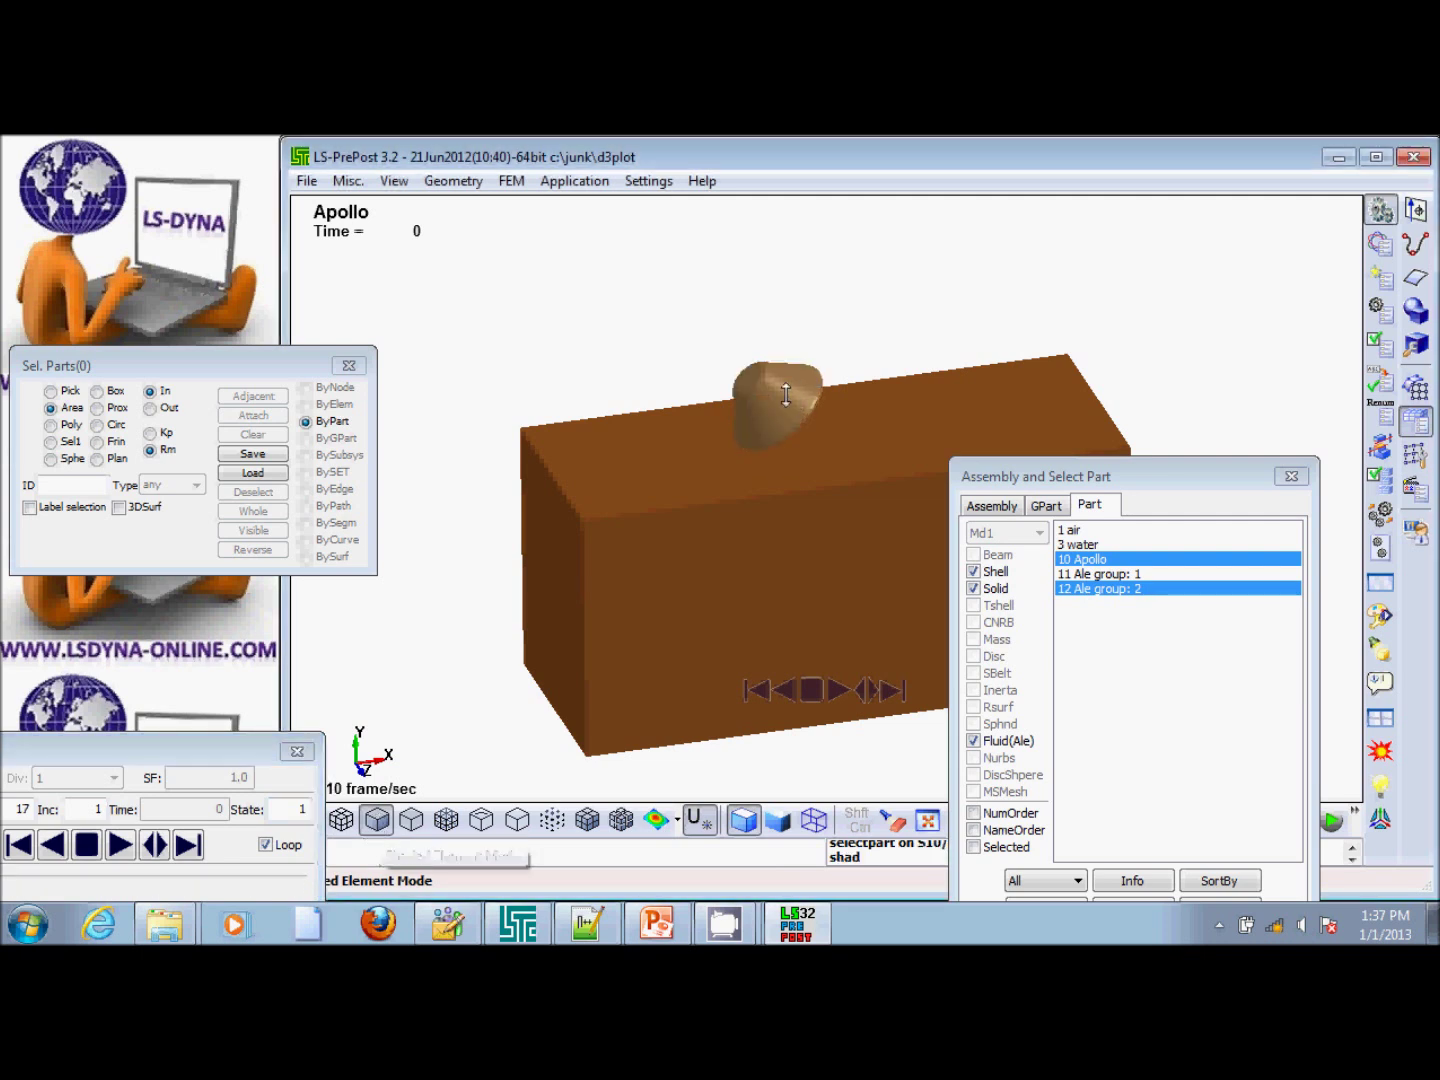
left_click_drag(1220, 473, 1058, 860)
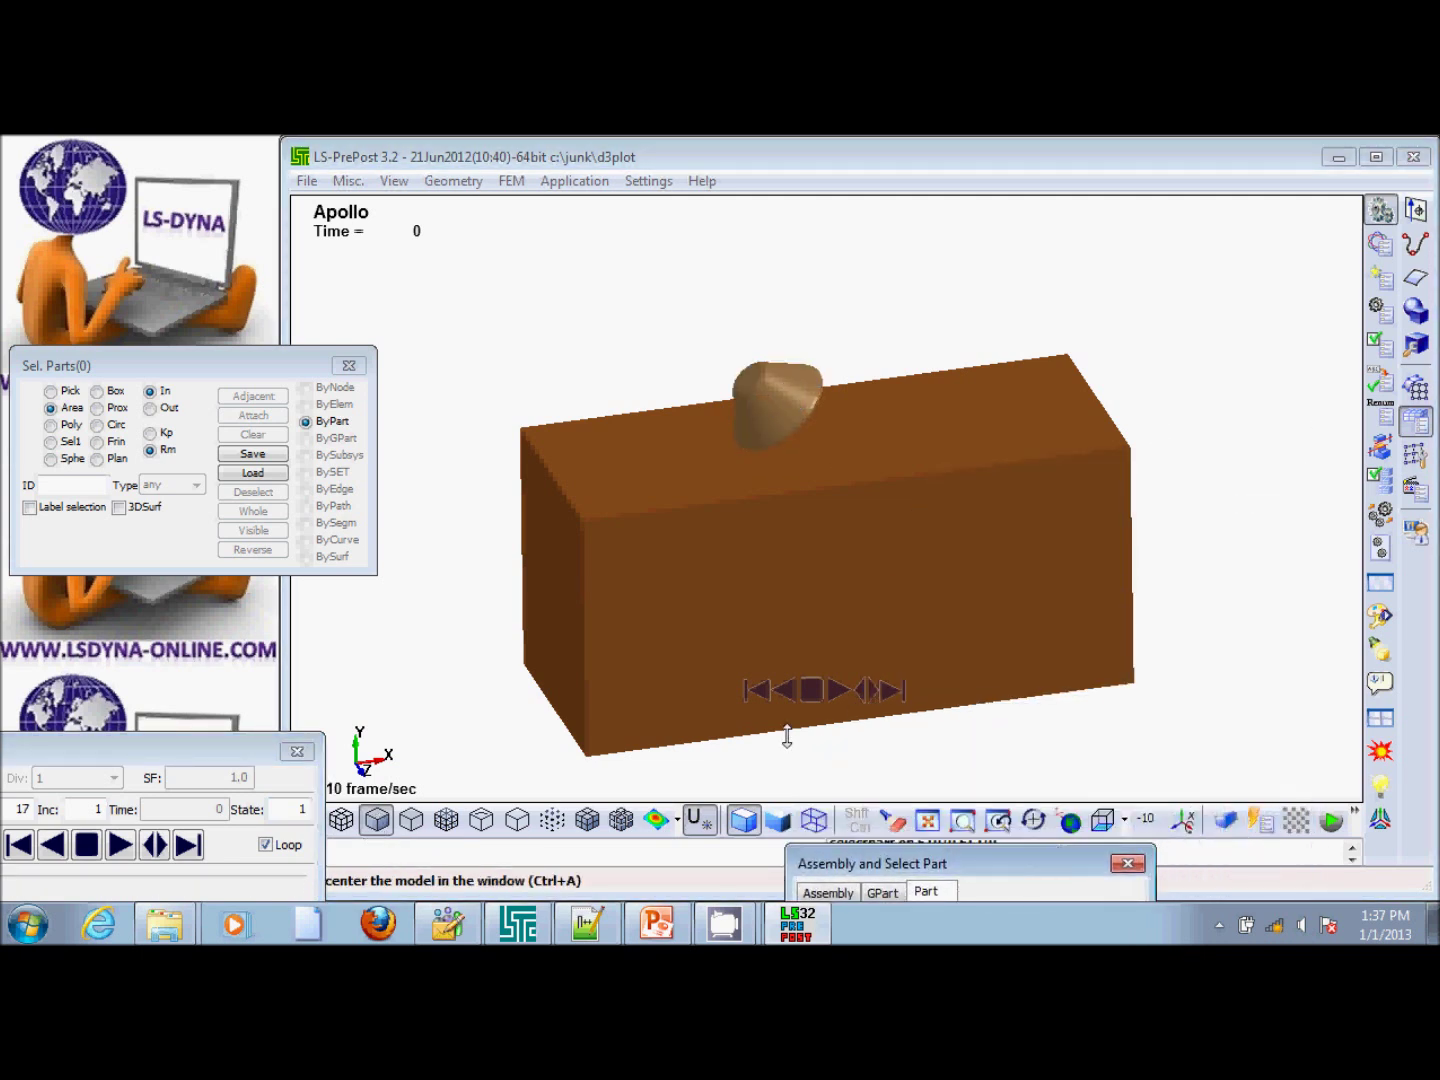
left_click(840, 689)
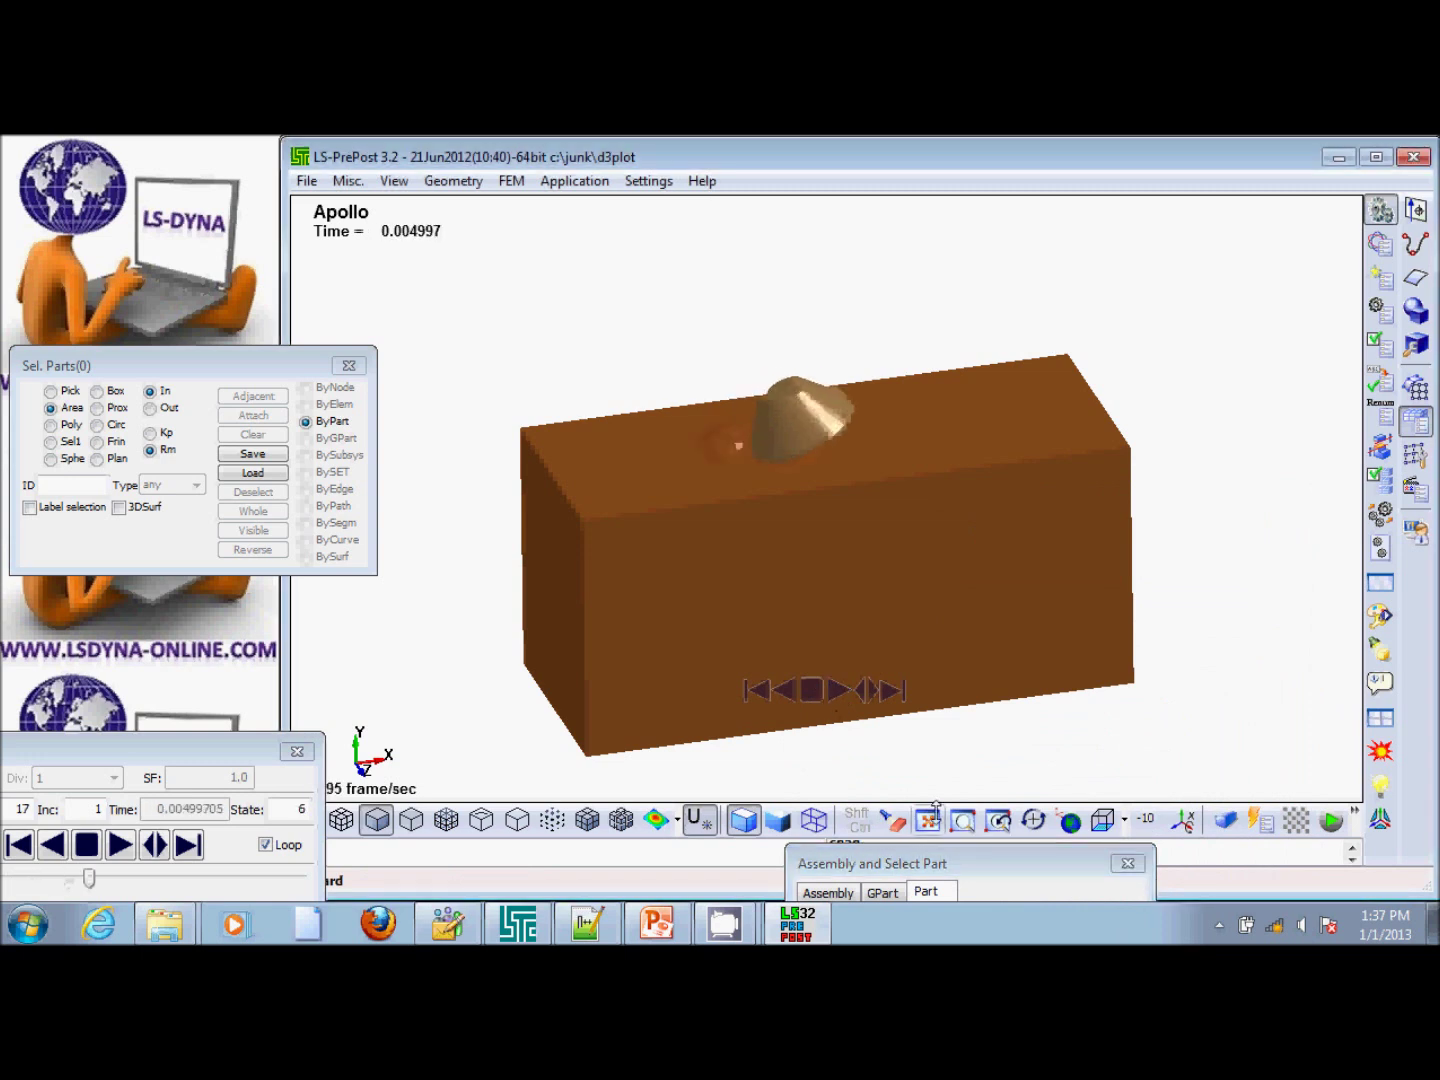